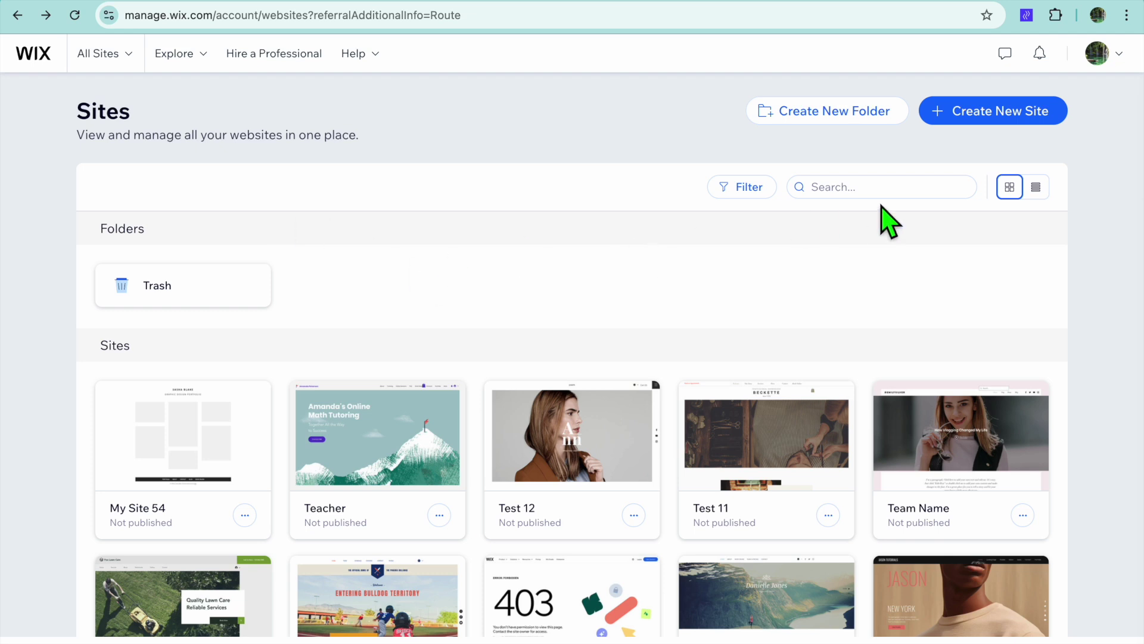
# Create a new site without the AI chat, choosing Online Clothes Store as the website type
pyautogui.click(993, 134)
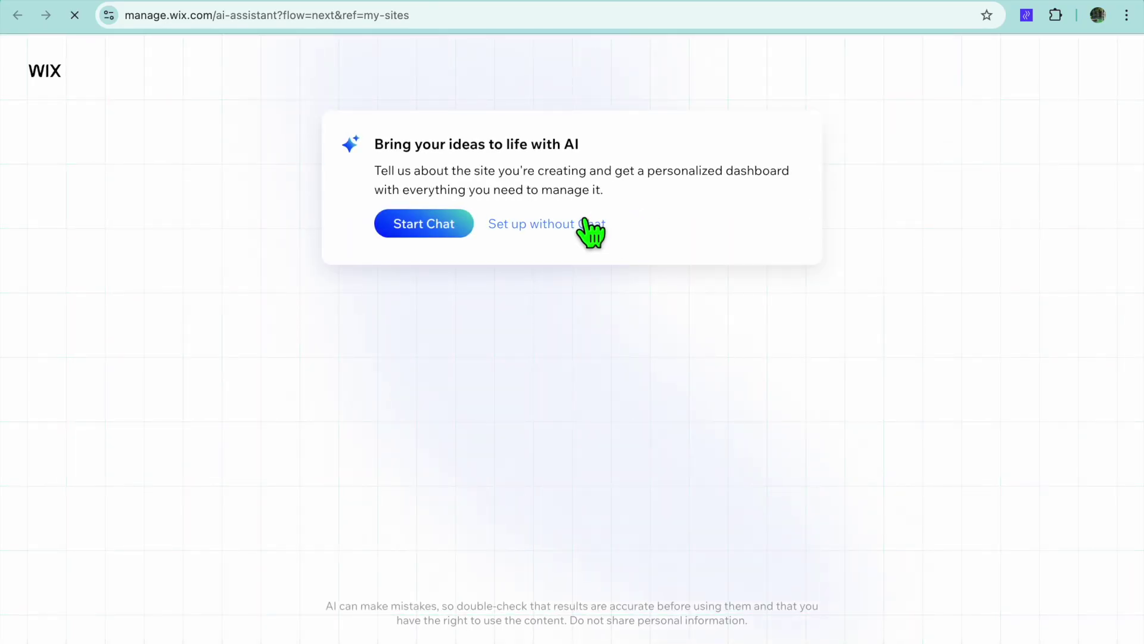
pyautogui.click(584, 222)
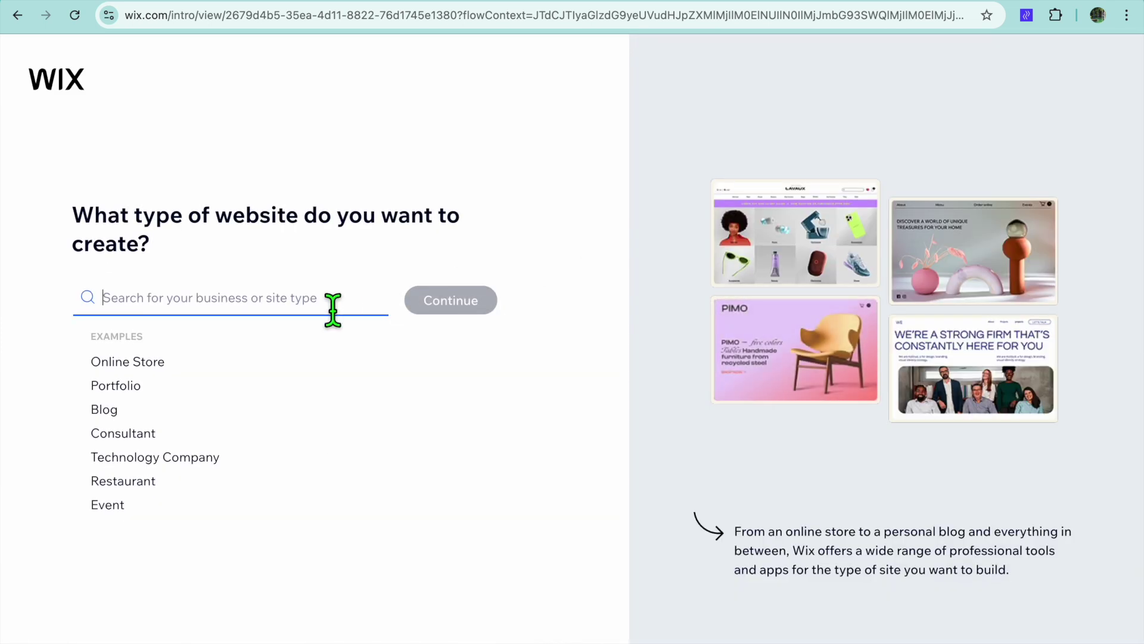
pyautogui.click(142, 363)
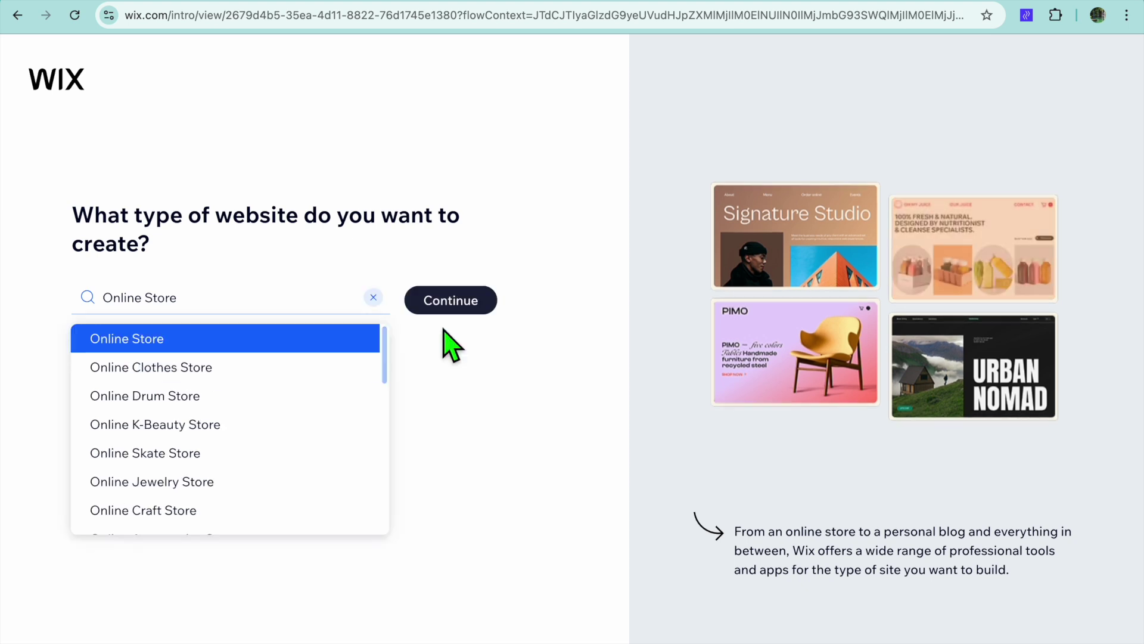
pyautogui.click(305, 339)
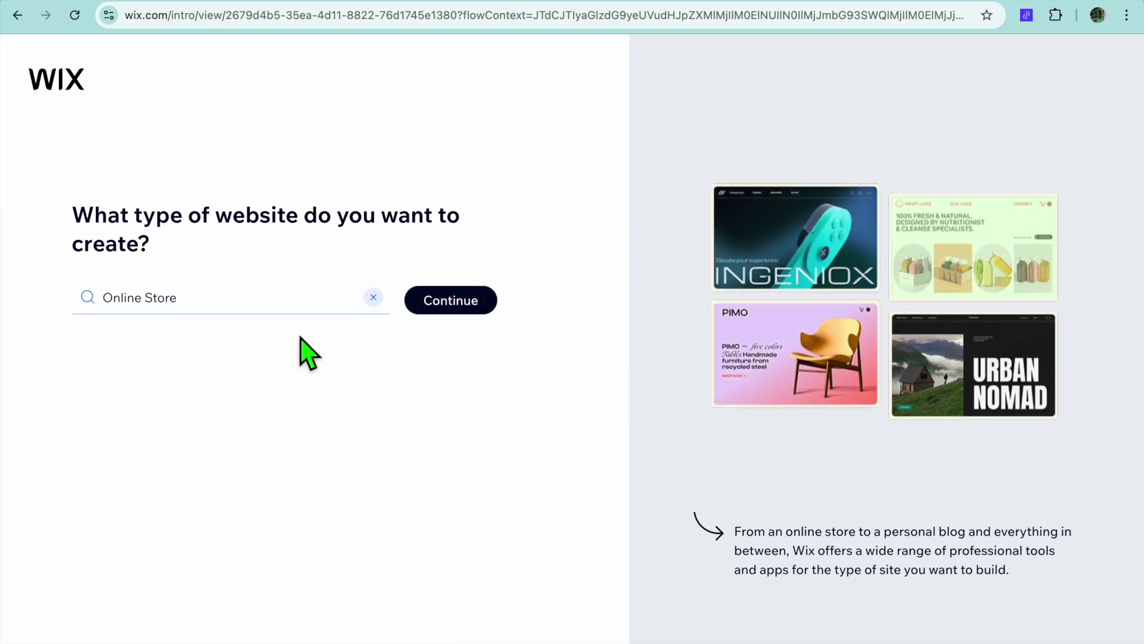
pyautogui.click(296, 314)
pyautogui.click(230, 364)
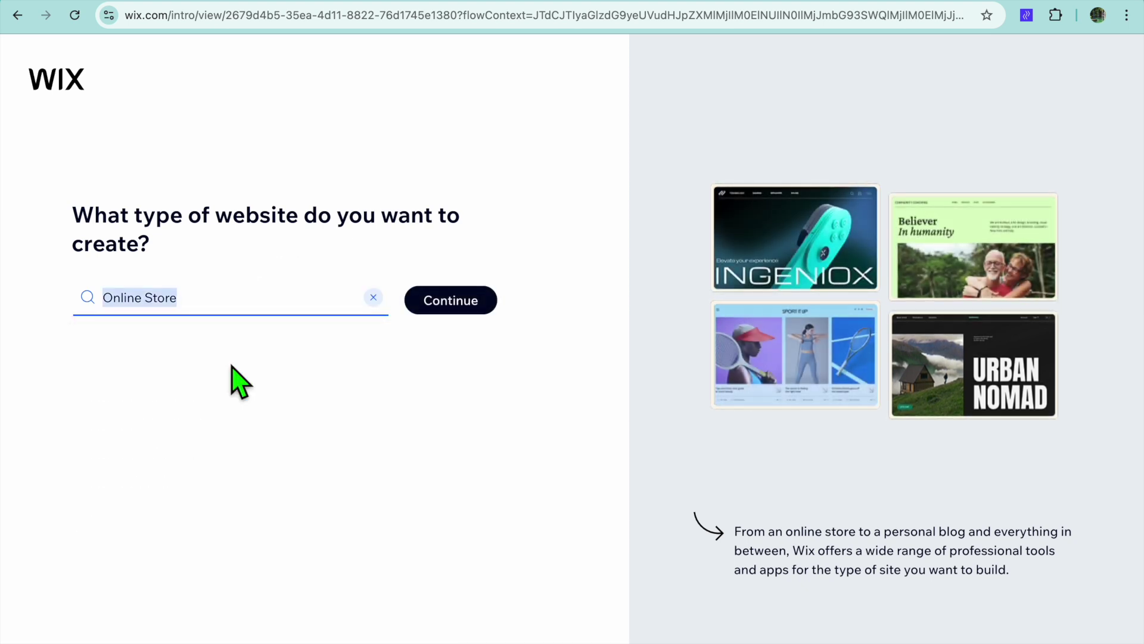
pyautogui.click(429, 301)
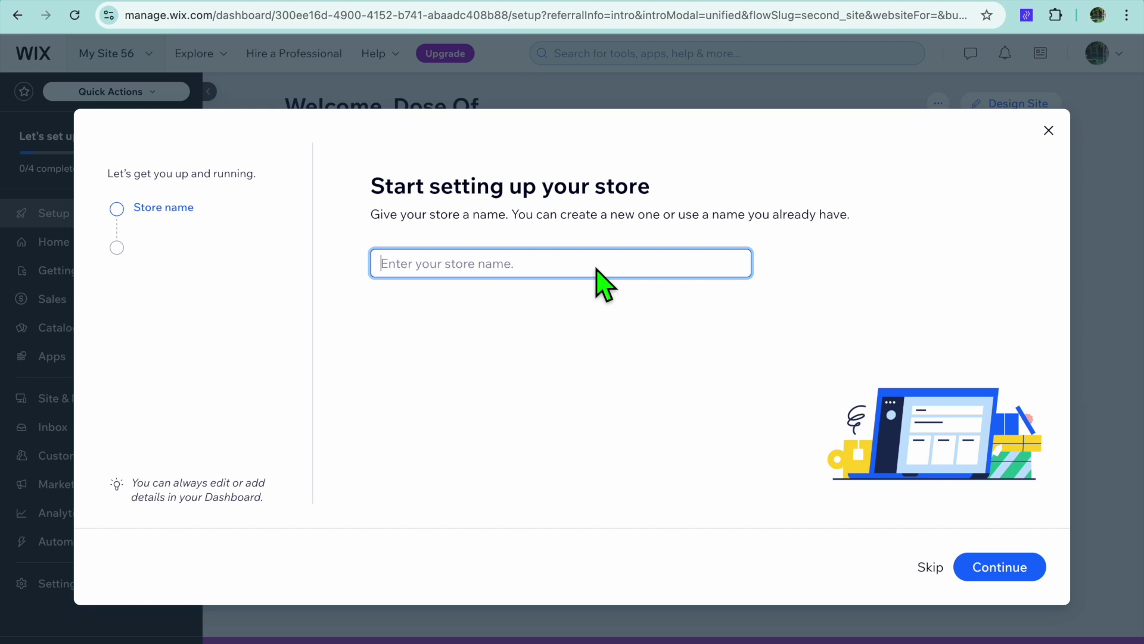
# Name the store STREET WEAR and answer that the business is just starting out
pyautogui.write('STREET WEAR')
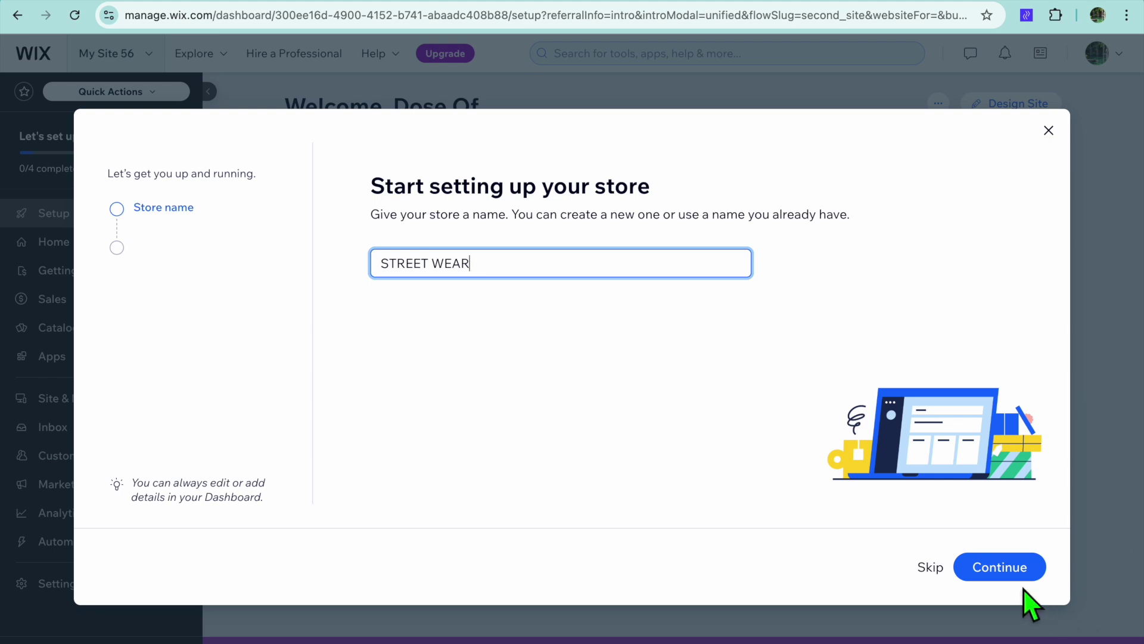
pyautogui.click(1016, 574)
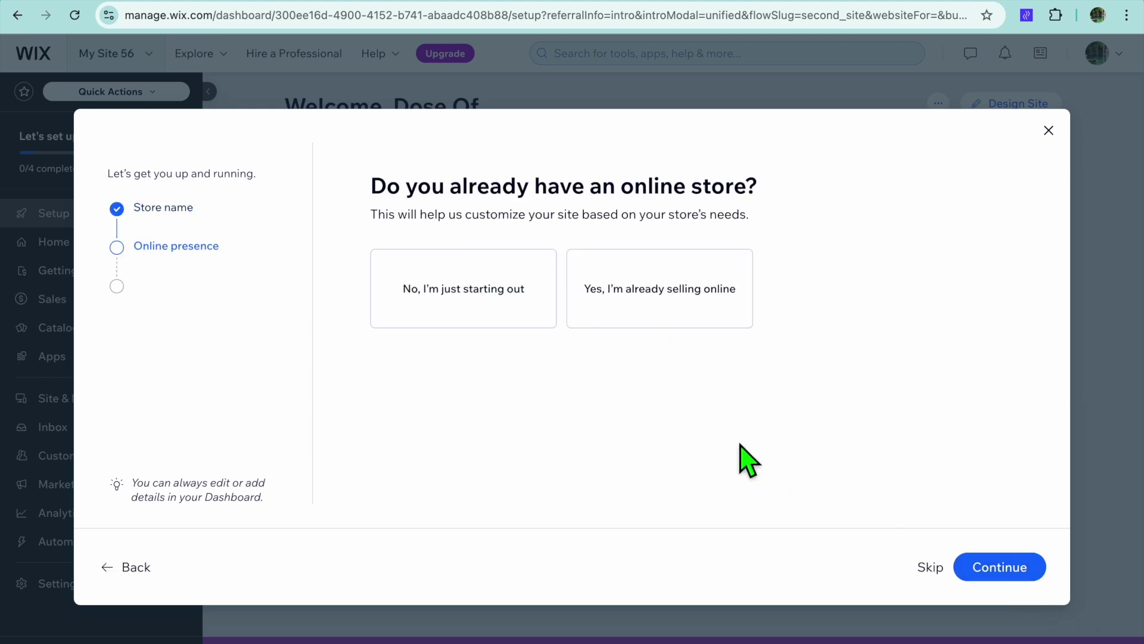
pyautogui.click(478, 302)
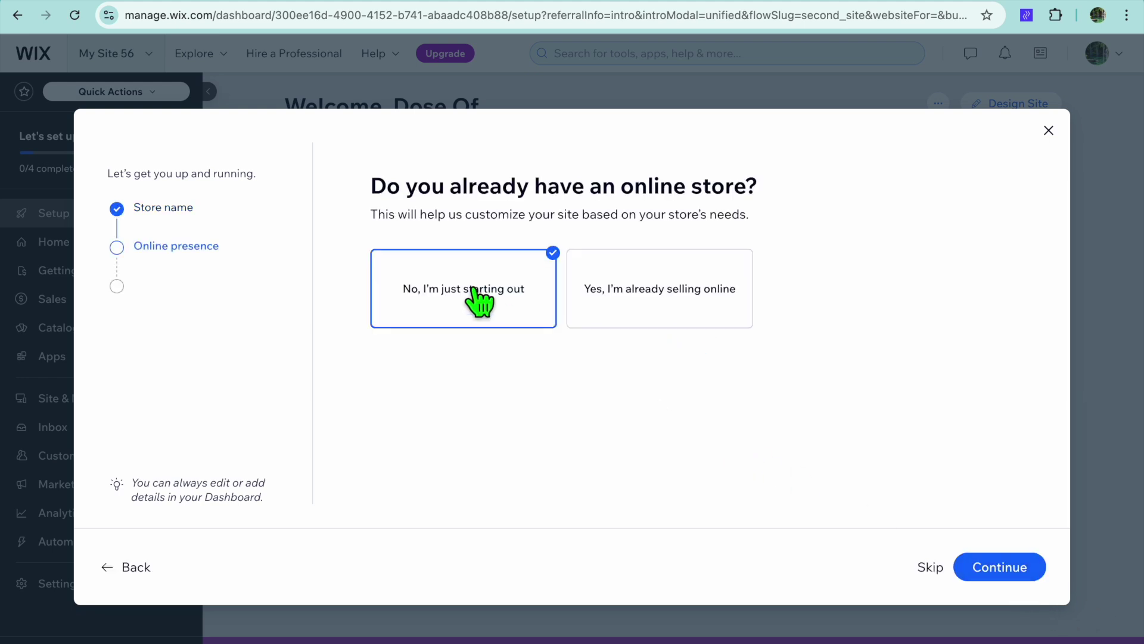
pyautogui.click(1035, 571)
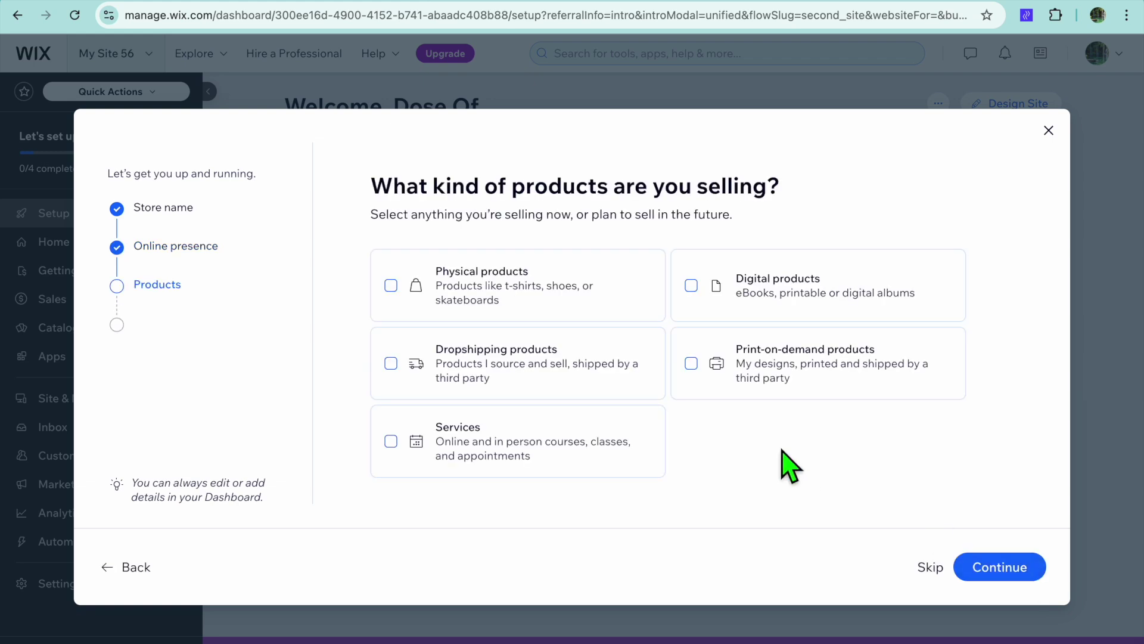
# Choose dropshipping and print-on-demand products sold through an online store, and finish the setup questions up to the dashboard
pyautogui.click(533, 363)
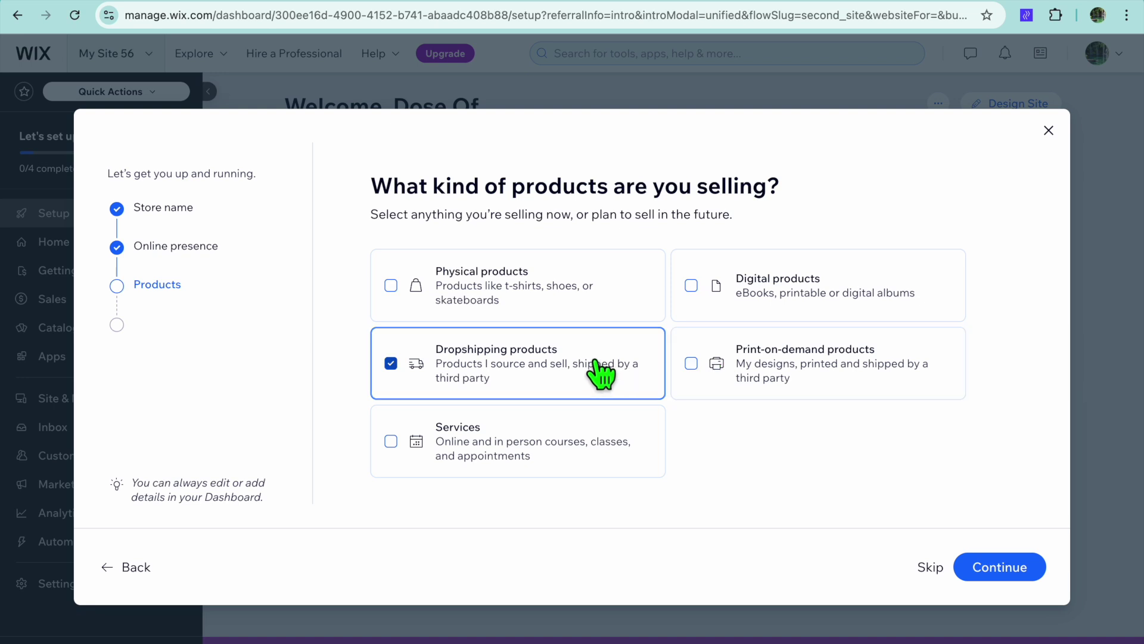
pyautogui.click(785, 382)
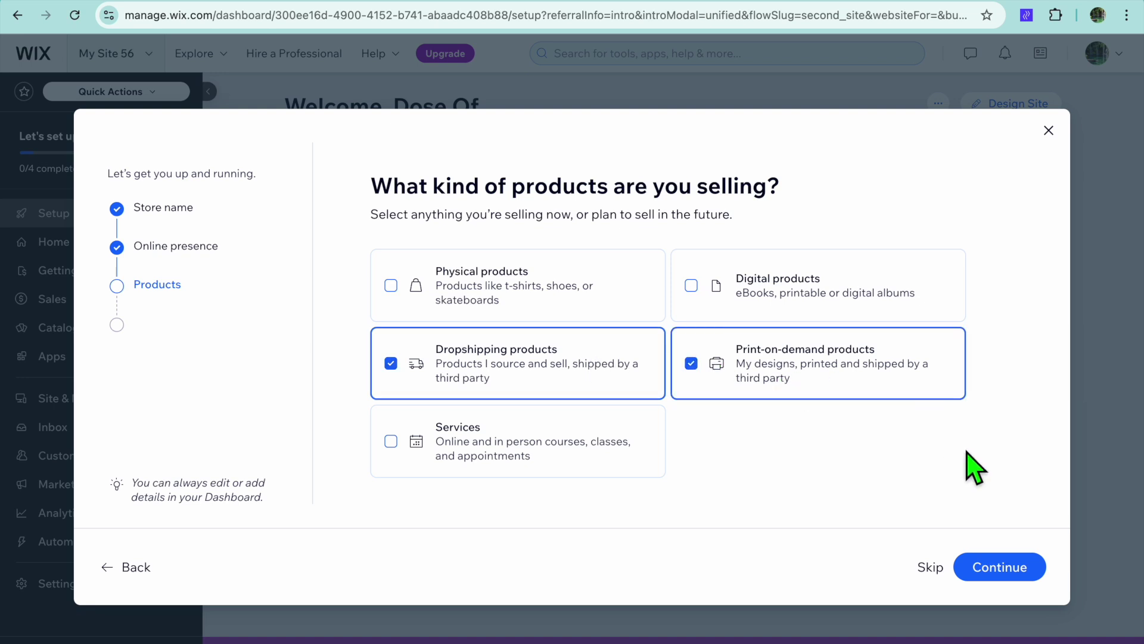
pyautogui.click(1006, 571)
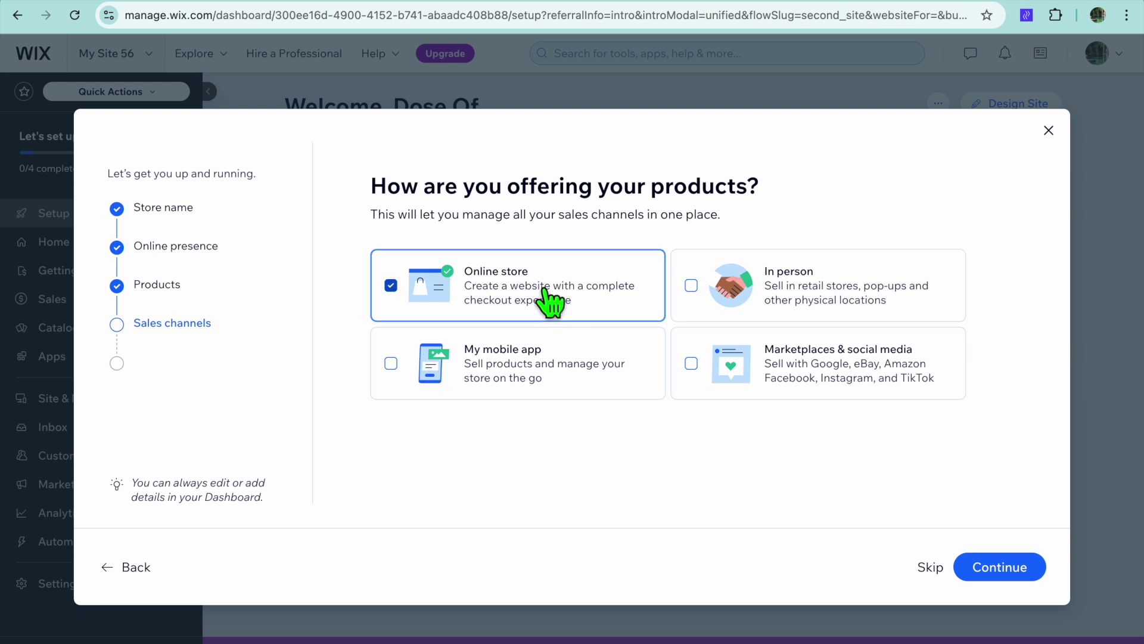
pyautogui.click(994, 571)
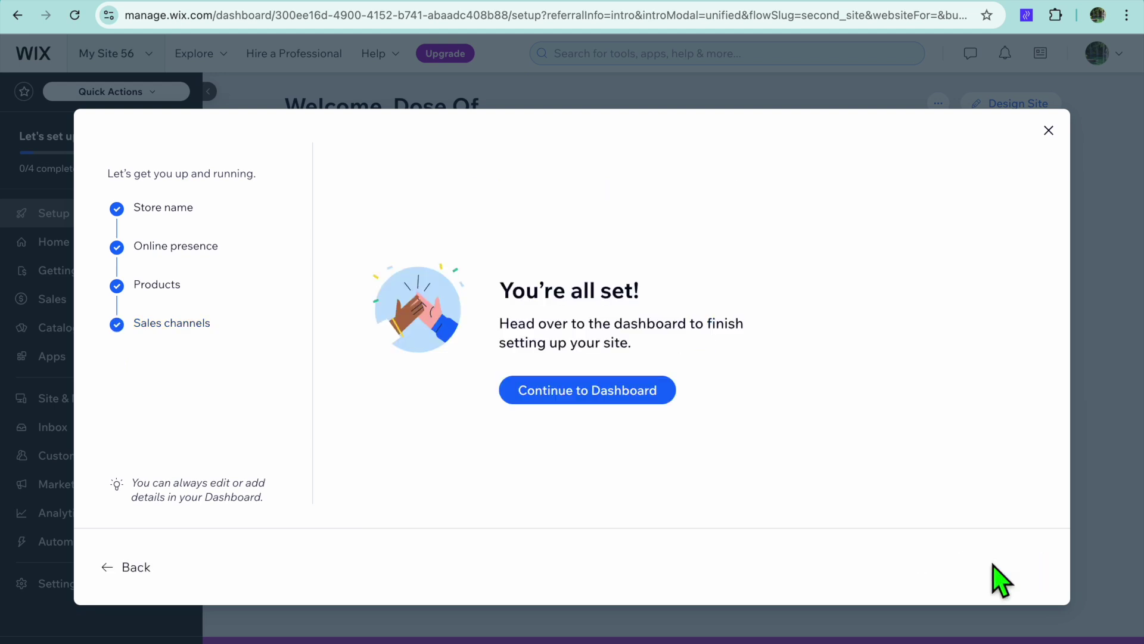
pyautogui.click(587, 393)
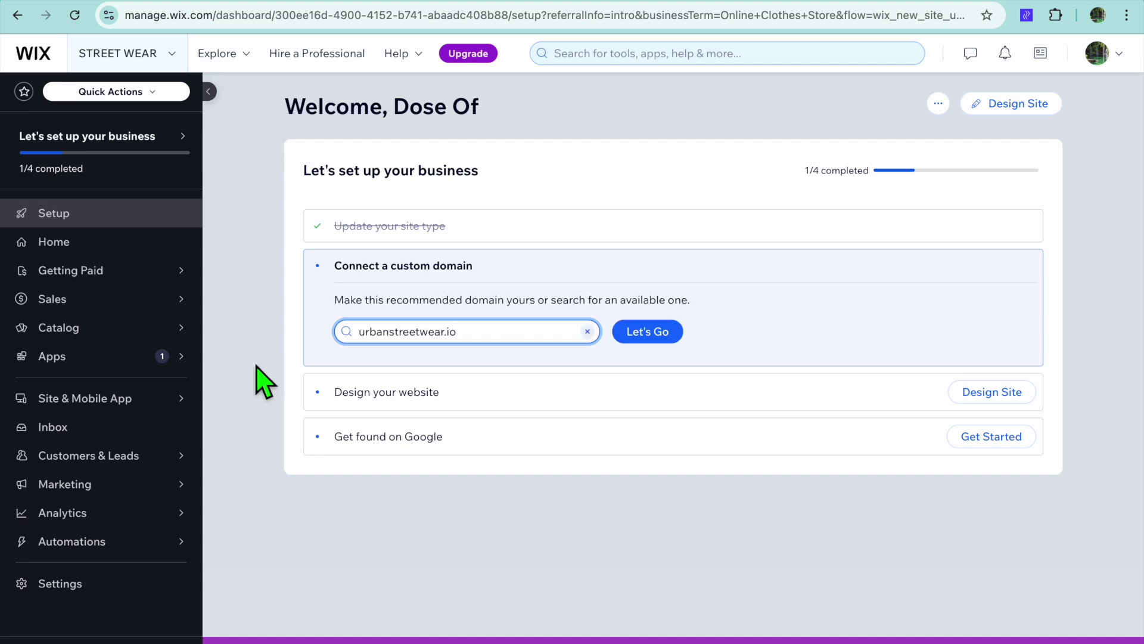
# Open the Printify app's page from the Print on Demand category of the app market
pyautogui.click(119, 359)
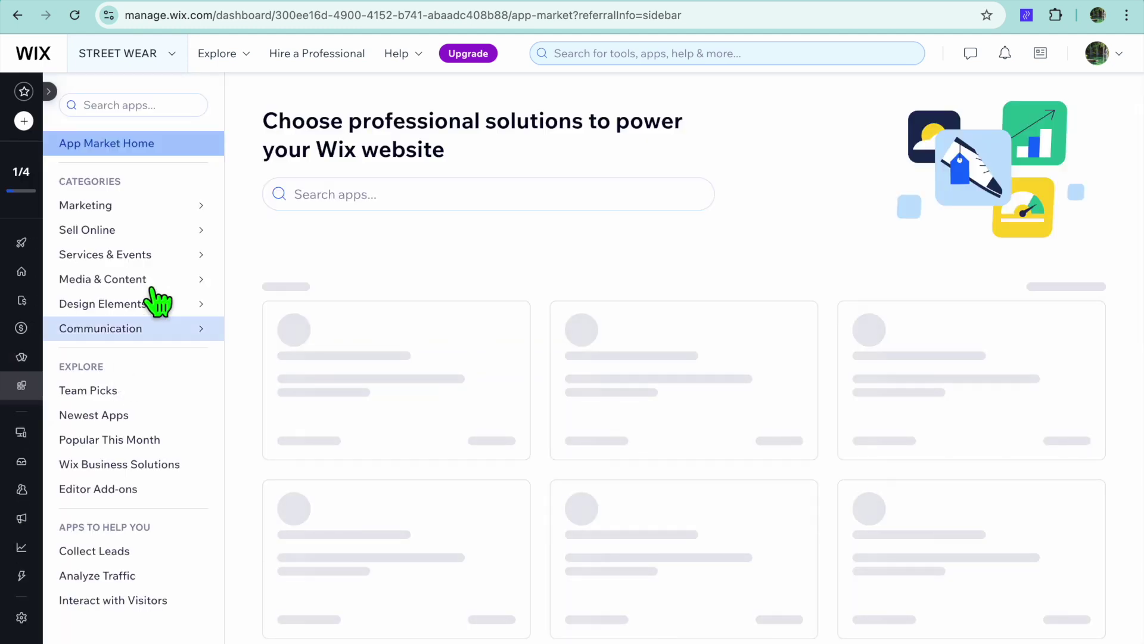
pyautogui.moveTo(125, 233)
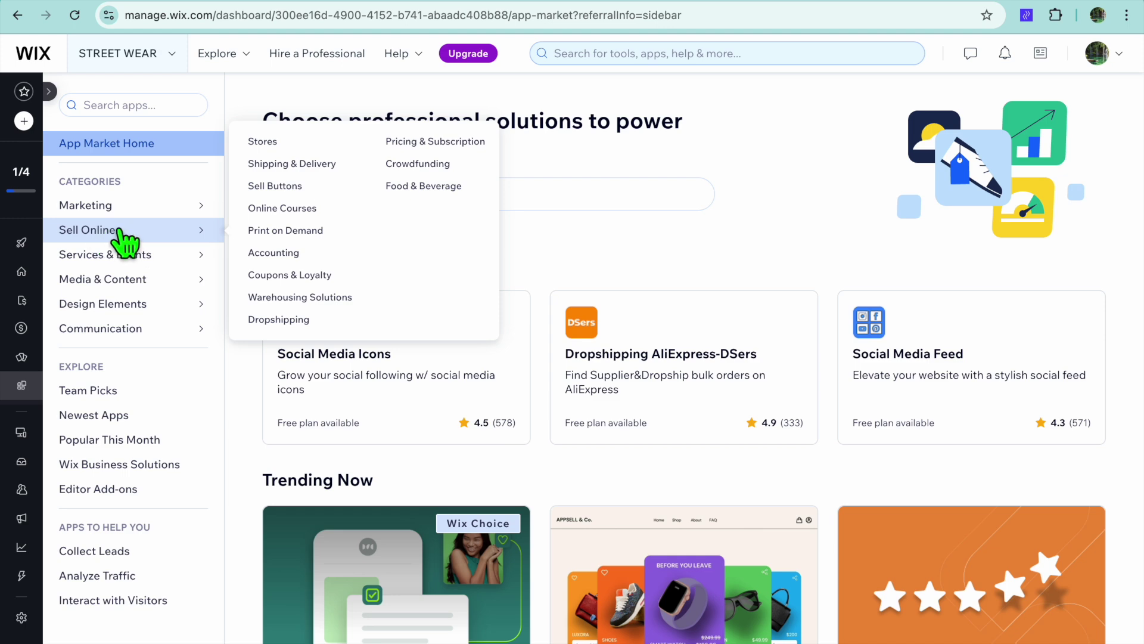
pyautogui.click(289, 232)
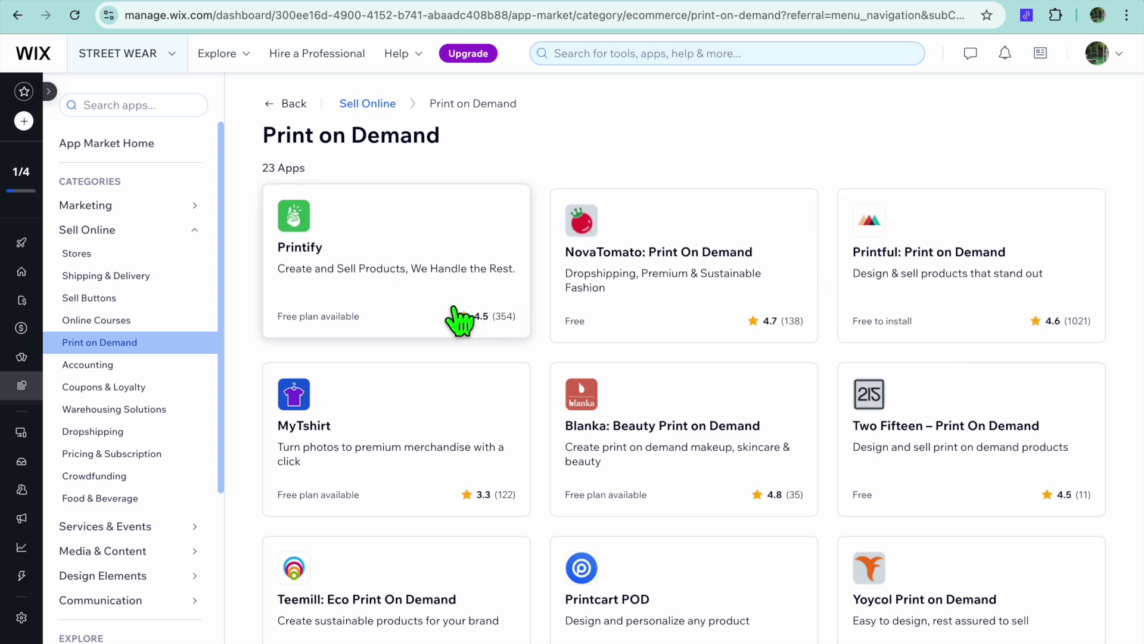
pyautogui.click(383, 267)
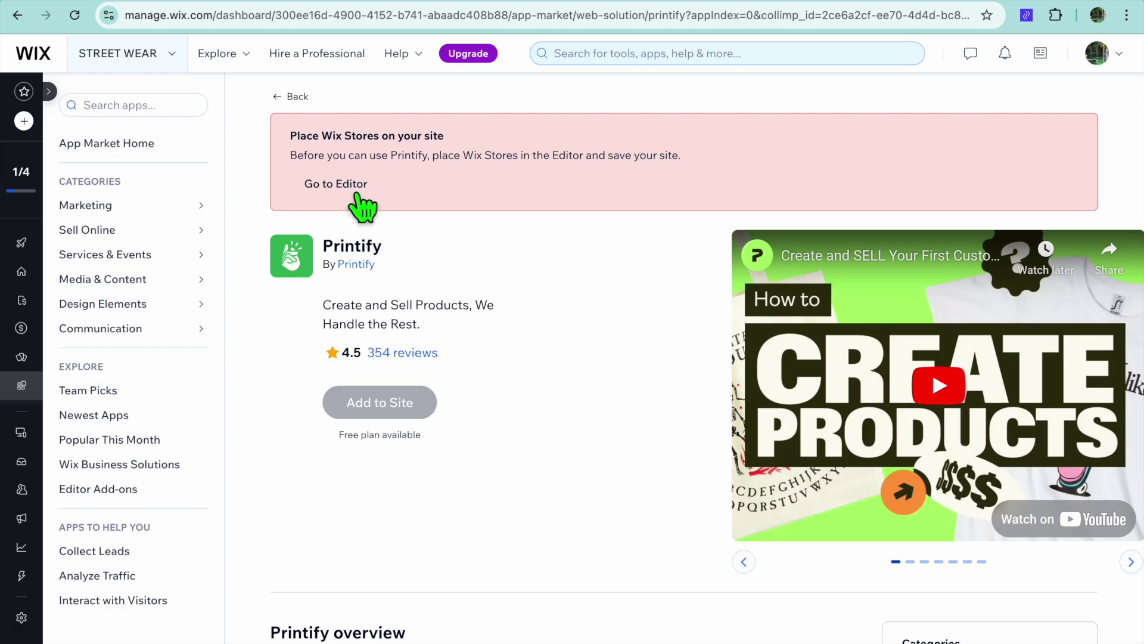
# Start designing the site from a template and search the website templates for ONLINE CLOTHES STORE
pyautogui.click(322, 184)
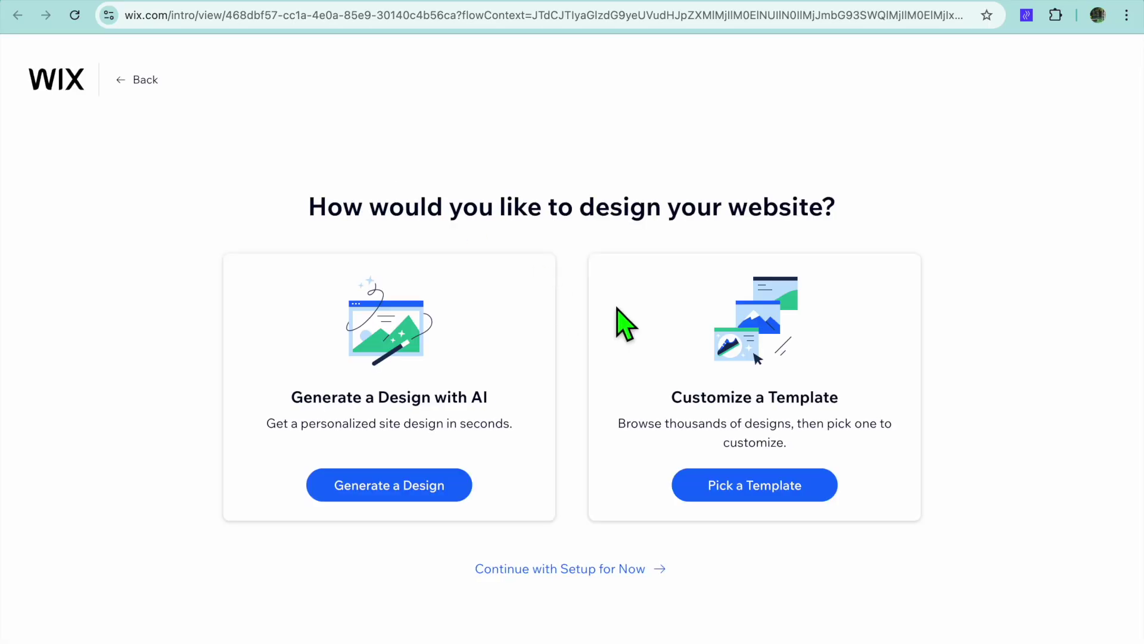
pyautogui.click(741, 485)
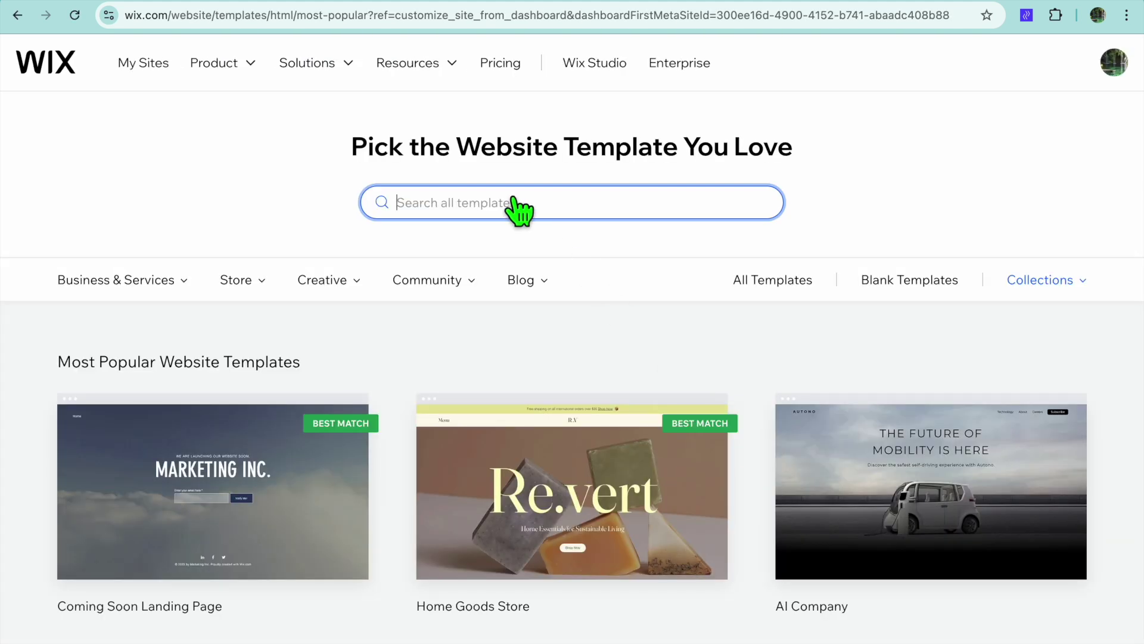
pyautogui.write('ONLINE C')
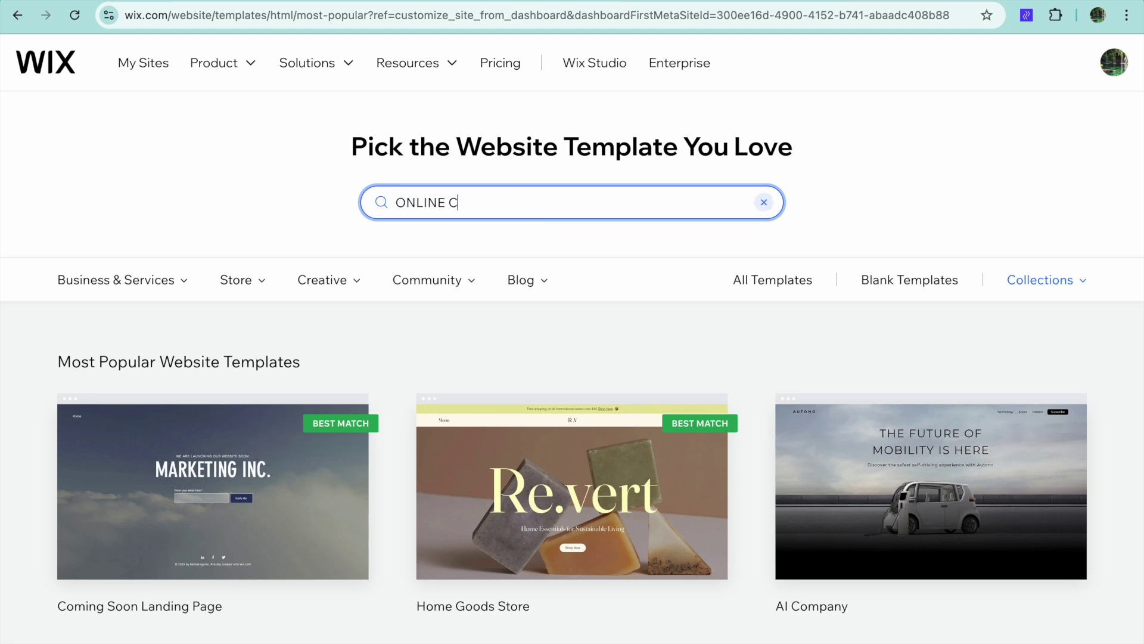
pyautogui.write('LOTHES STORE')
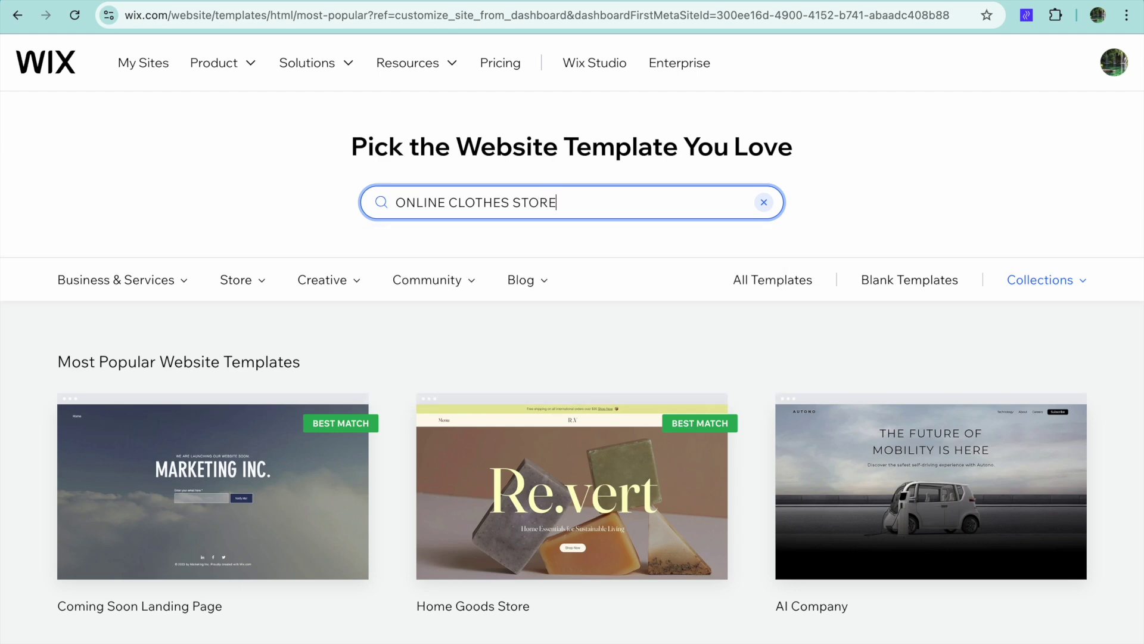
pyautogui.press('Return')
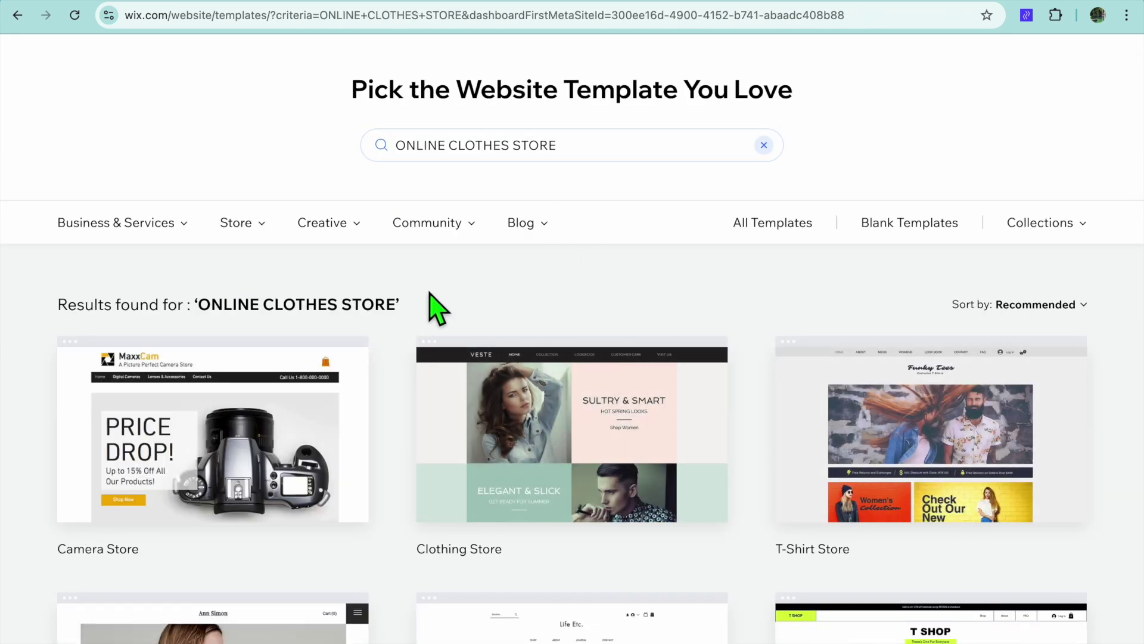
# Open the T SHOP T-Shirt Store template for editing at 100% zoom, dismissing the AI content dialog
pyautogui.scroll(-8, 441, 307)
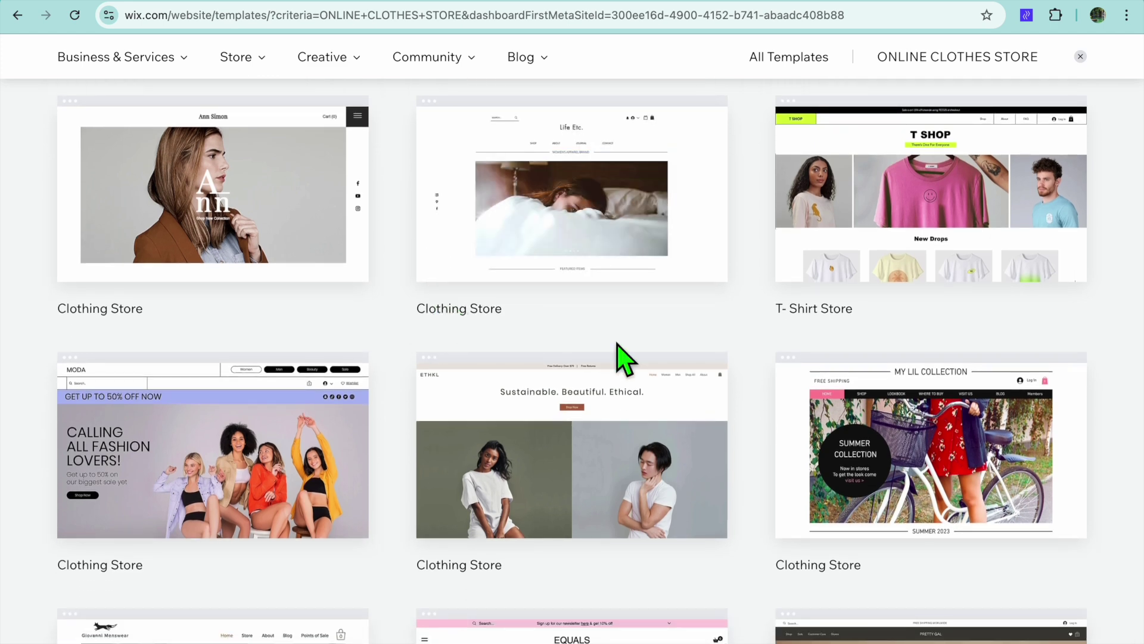
pyautogui.moveTo(674, 221)
pyautogui.moveTo(899, 209)
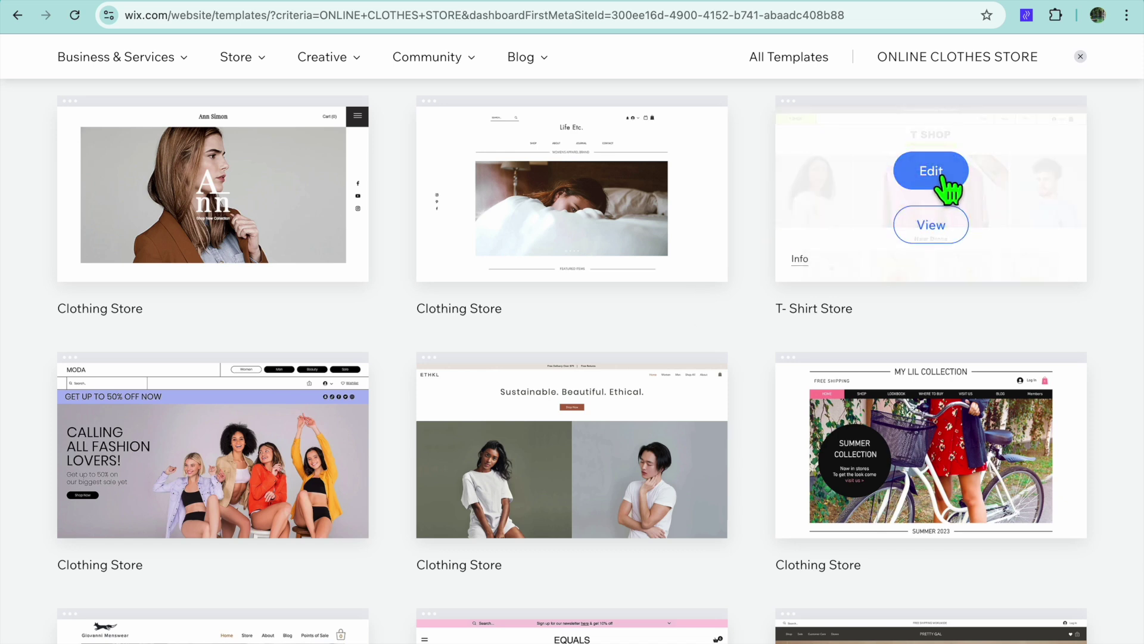
pyautogui.click(942, 180)
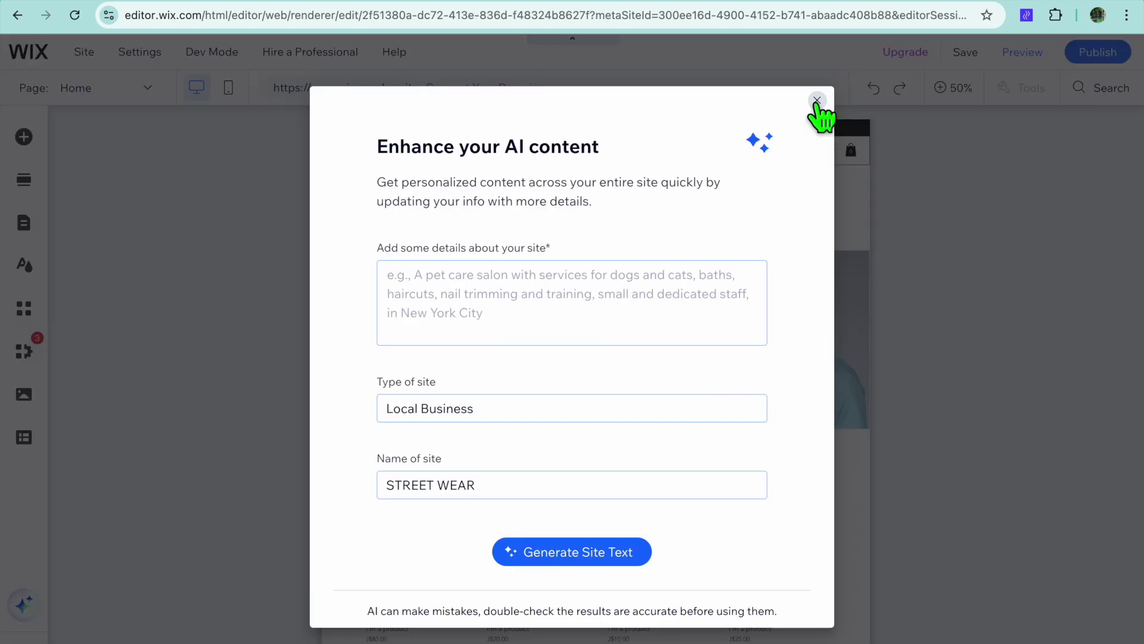
pyautogui.click(816, 105)
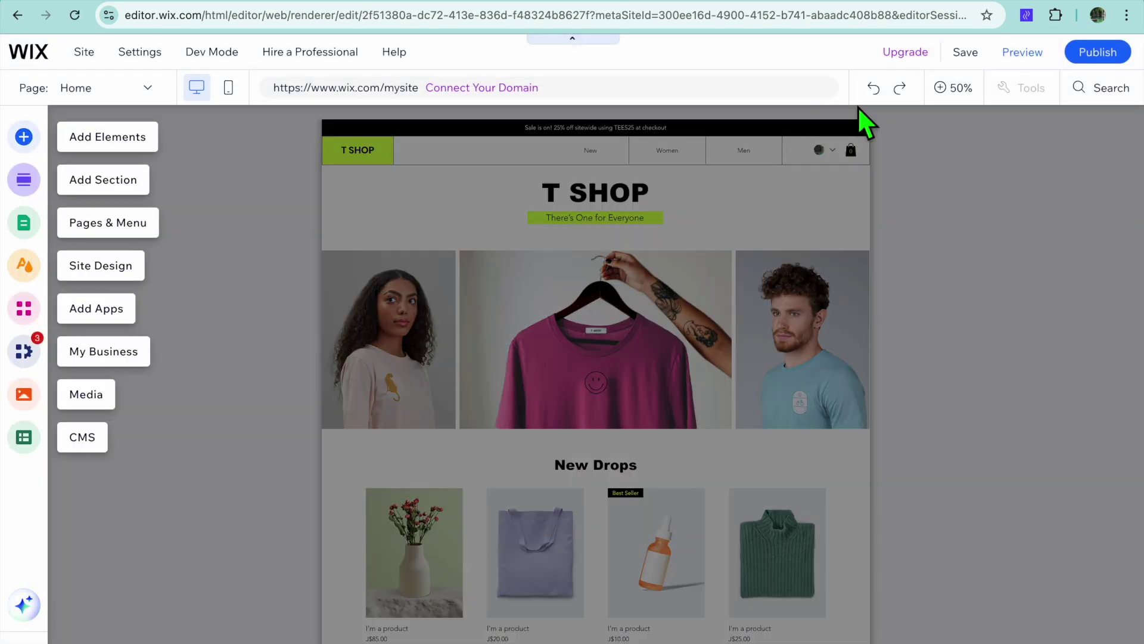
pyautogui.click(952, 89)
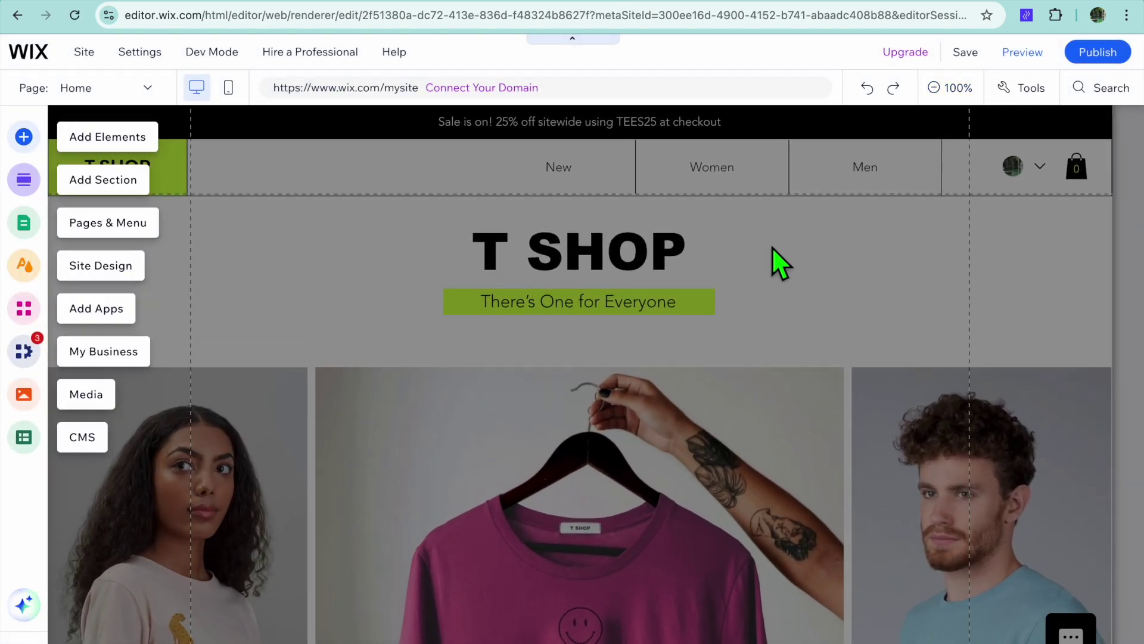
pyautogui.click(435, 441)
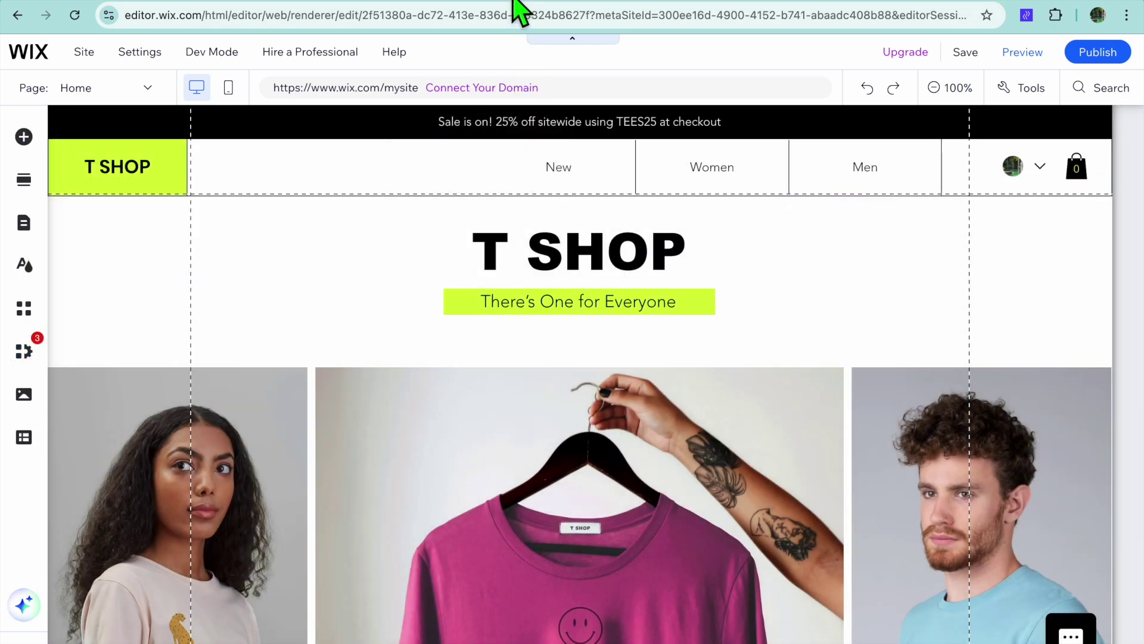
# Return to the Printify app page, add Printify to the site and open the store name entry for the Wix connection
pyautogui.click(511, 1)
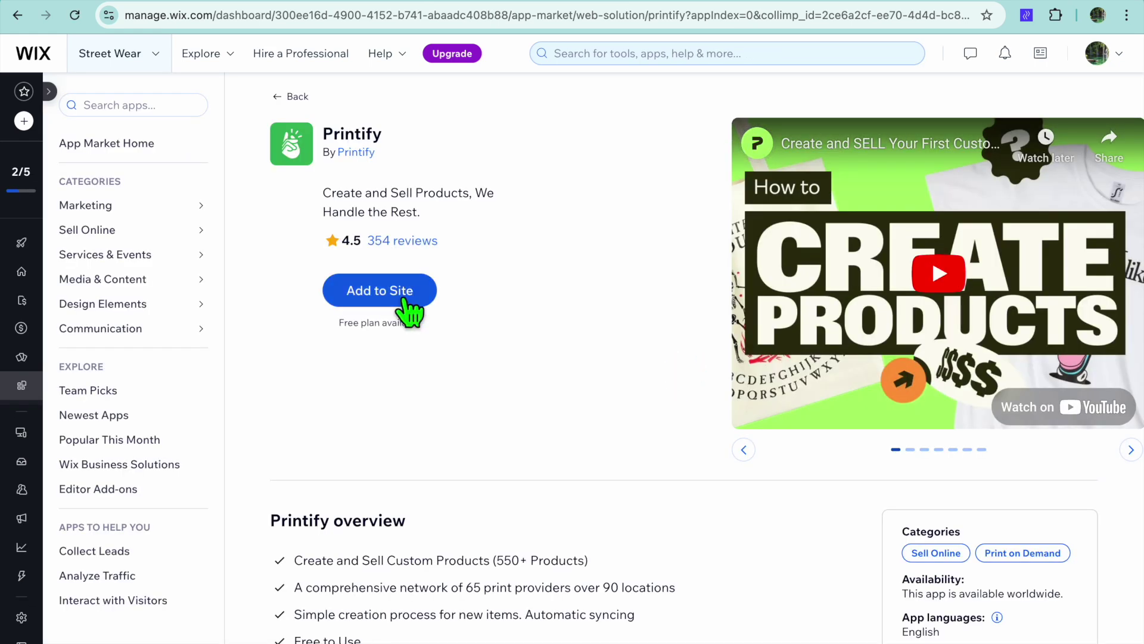
pyautogui.click(408, 311)
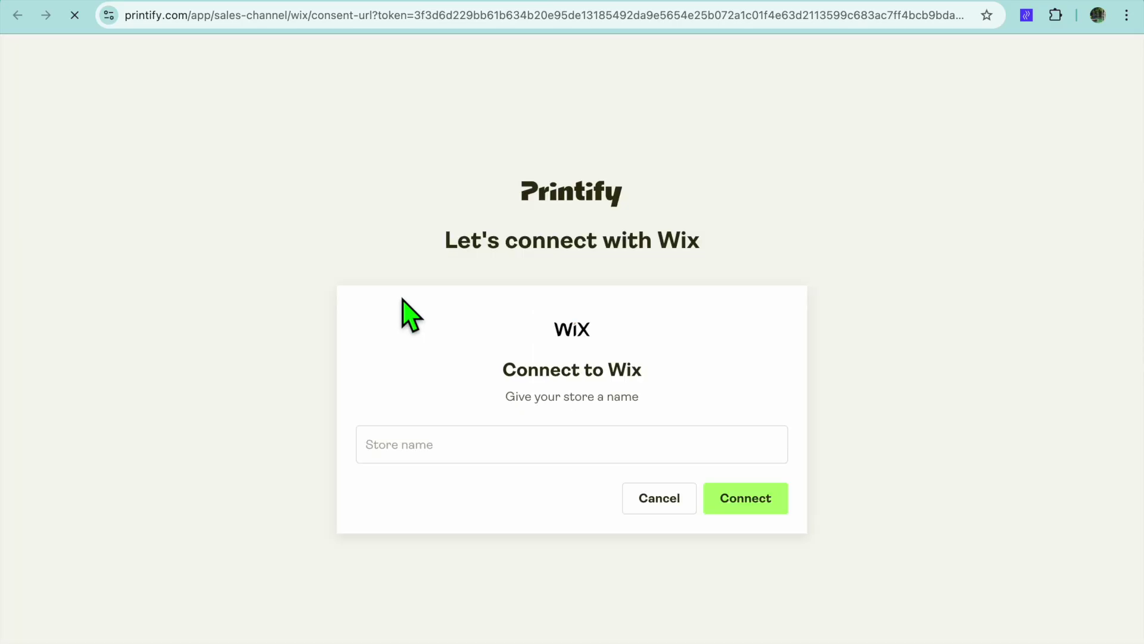
pyautogui.click(590, 446)
pyautogui.click(582, 459)
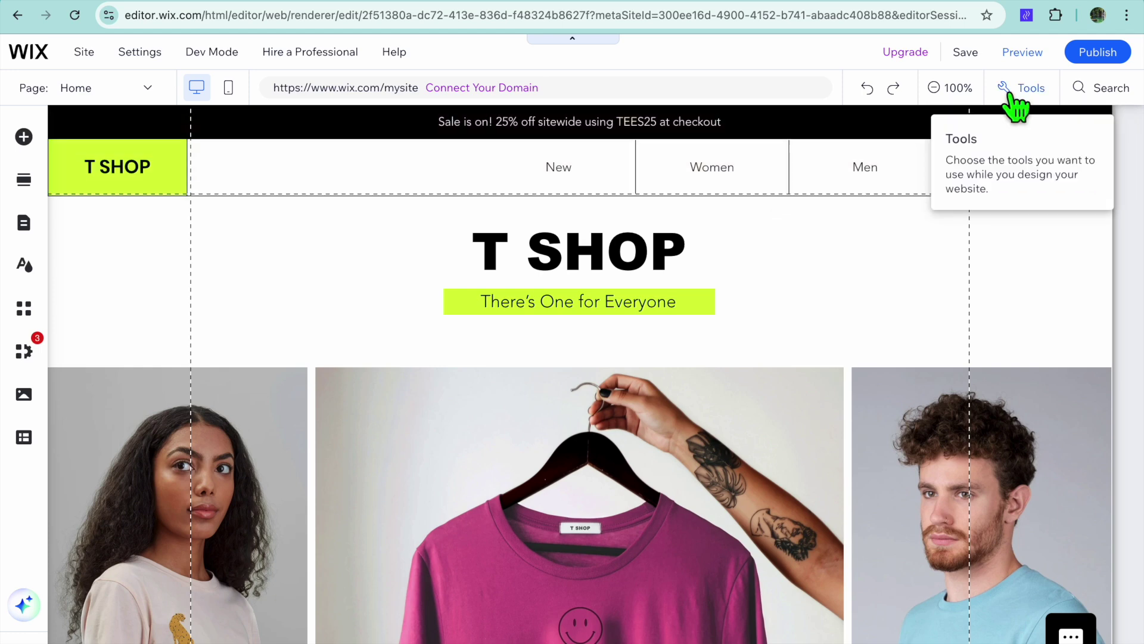
# Save the site in the Wix editor under a free Wix.com domain with the address ending street-wear
pyautogui.click(966, 55)
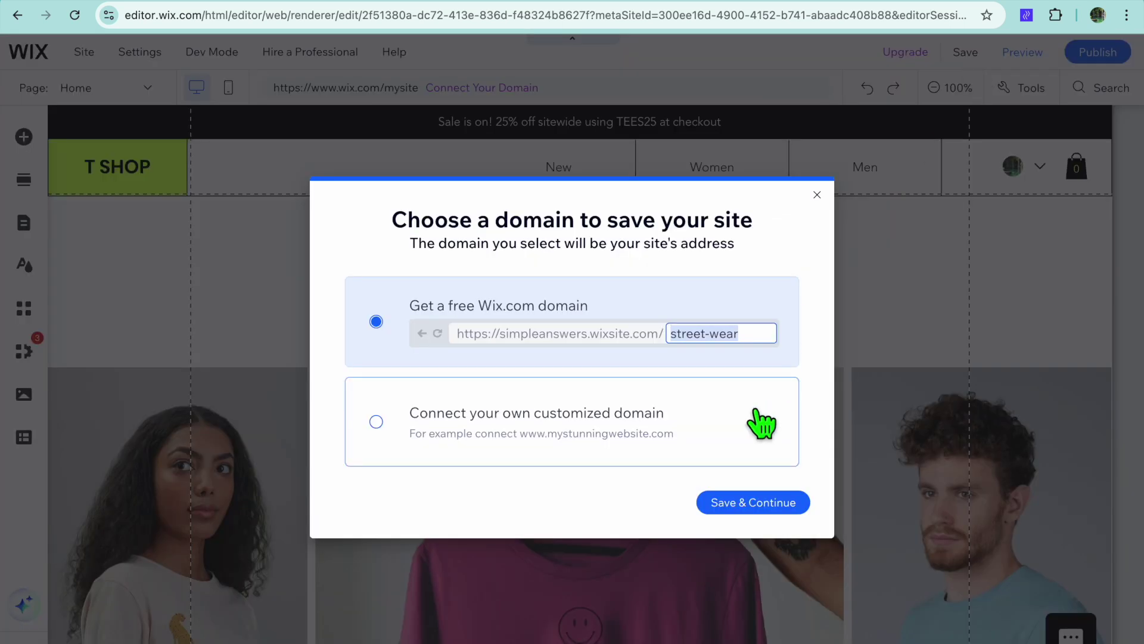
pyautogui.click(744, 506)
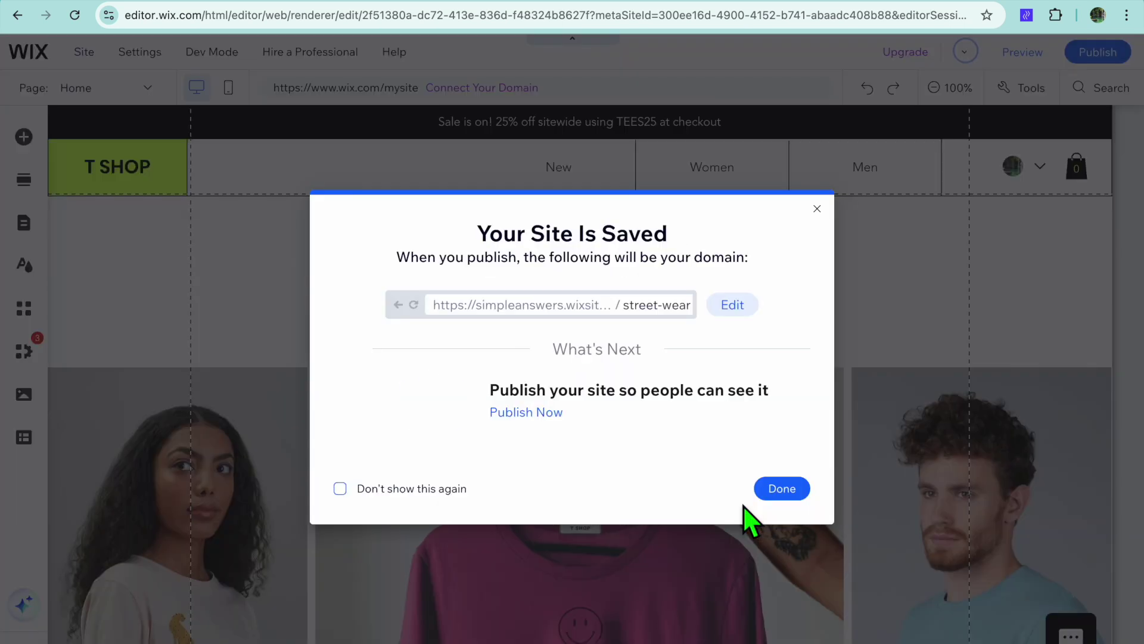
# Dismiss the site-saved confirmation and go to the Street Wear site's dashboard, opening its site switcher
pyautogui.click(782, 490)
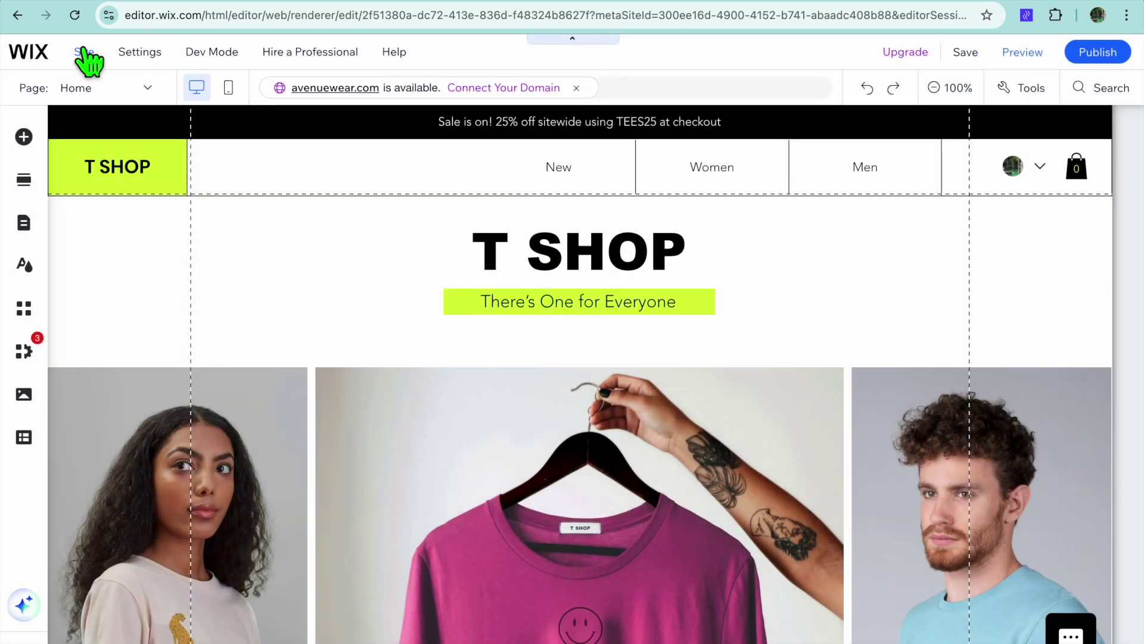
pyautogui.click(84, 52)
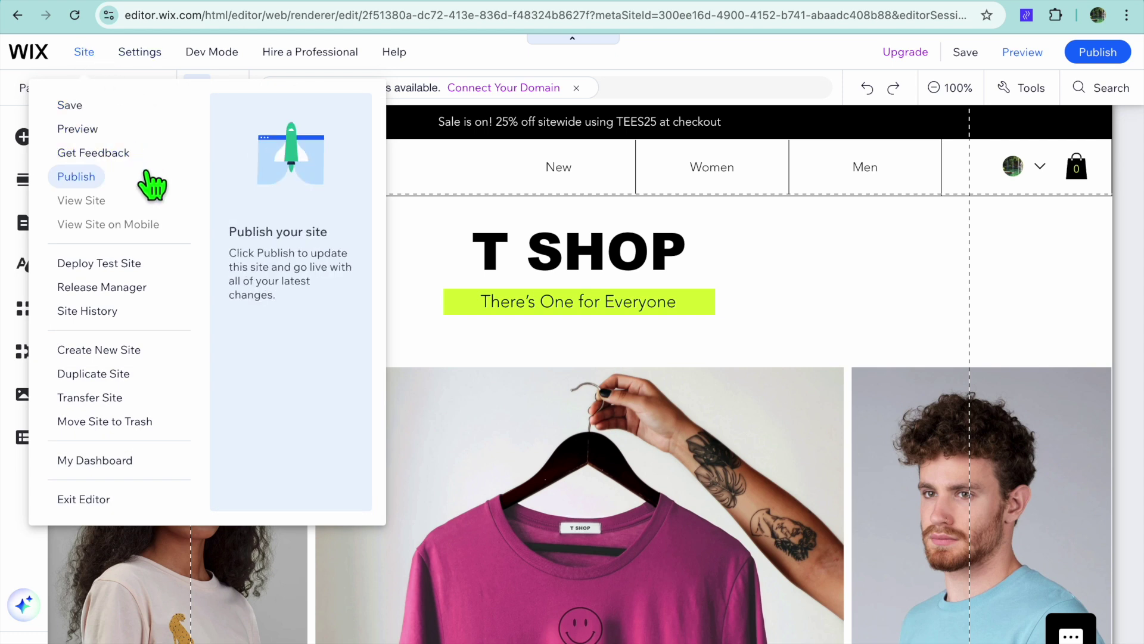
pyautogui.click(96, 460)
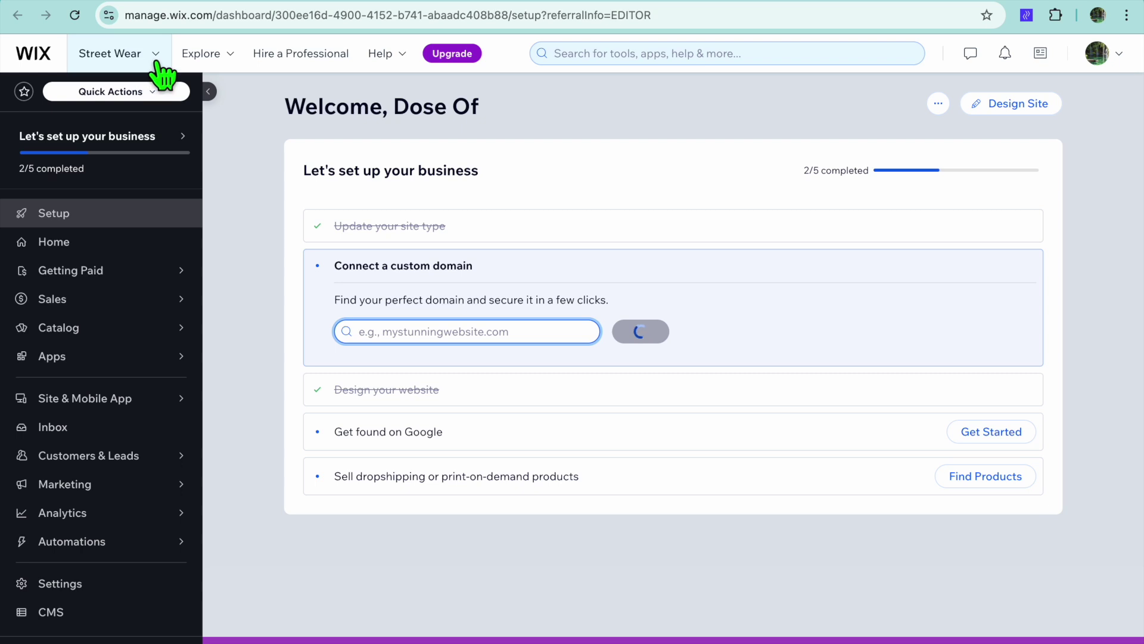
pyautogui.click(157, 60)
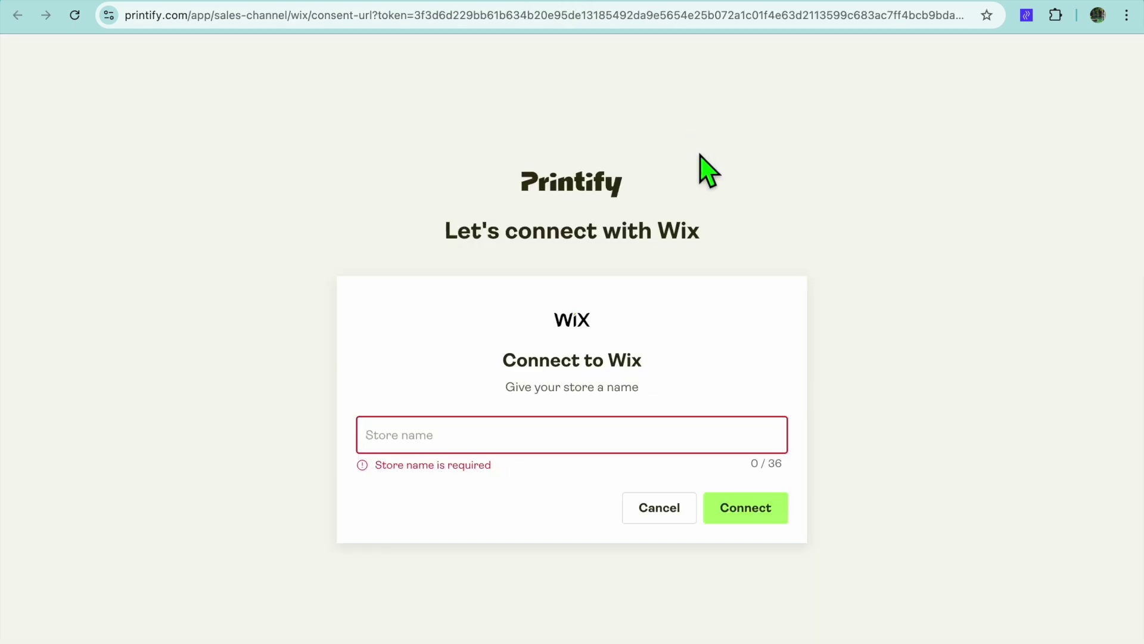
# Switch to the Printify connection page, name the store STREET WEAR, connect it to Wix and accept the requested app permissions
pyautogui.click(503, 437)
pyautogui.write('STREET WEAR')
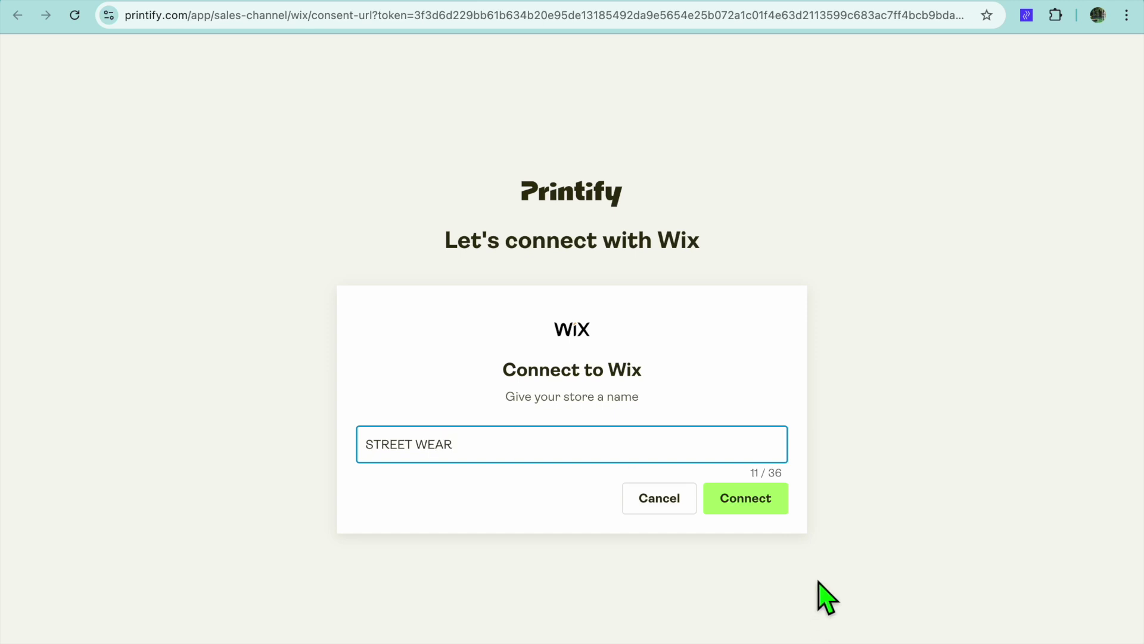
pyautogui.click(762, 506)
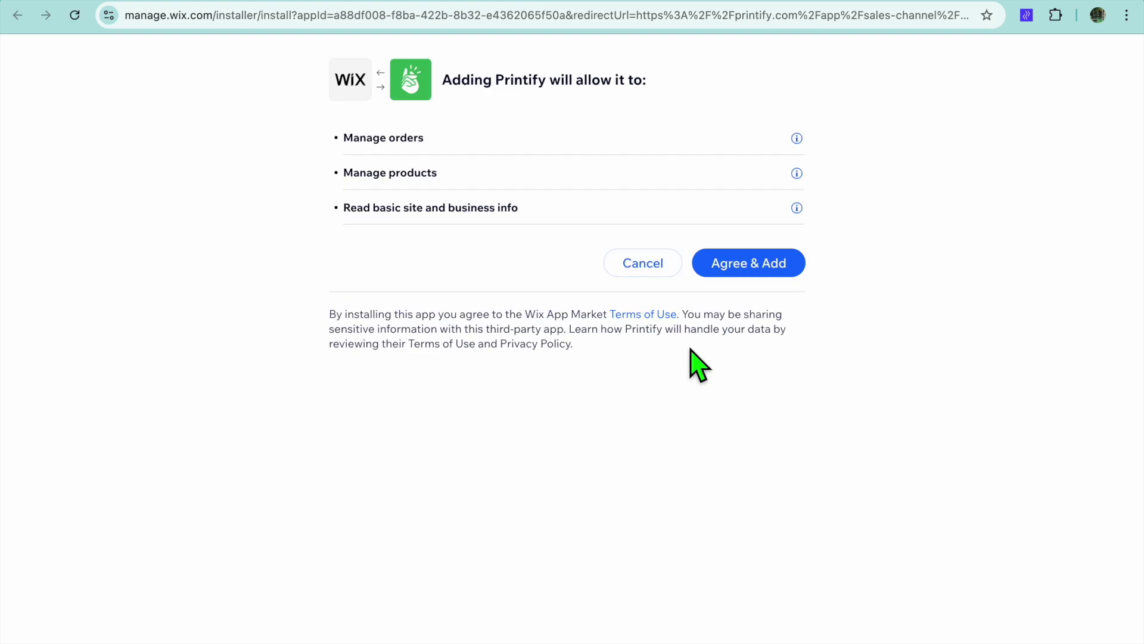
pyautogui.click(750, 266)
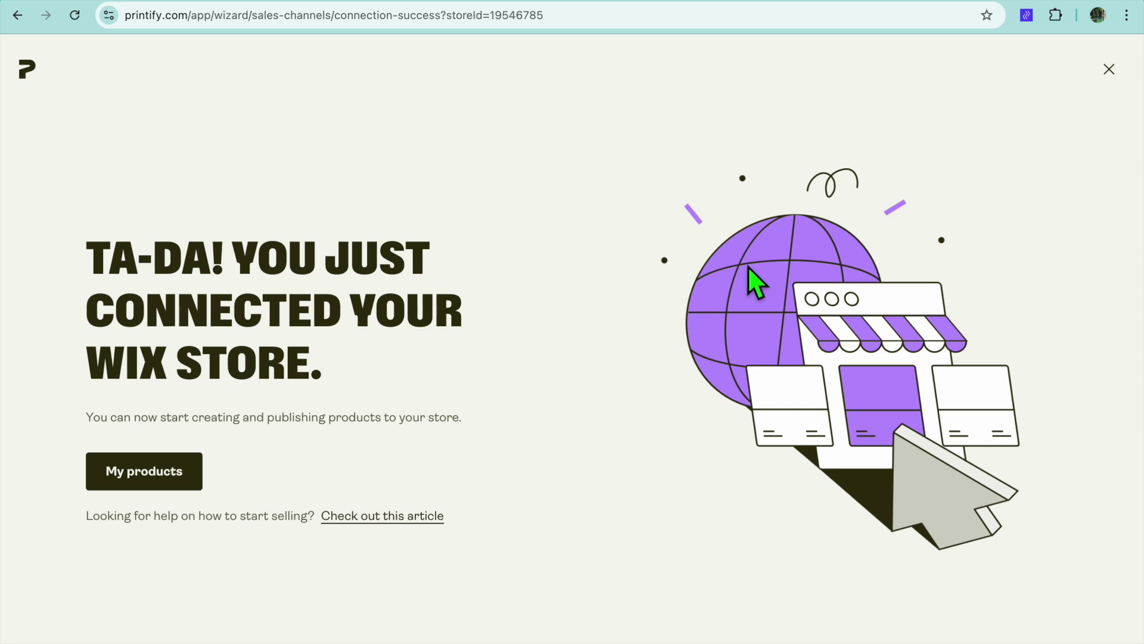
# Go to the connected store's product list in Printify and dismiss the feedback survey
pyautogui.click(174, 481)
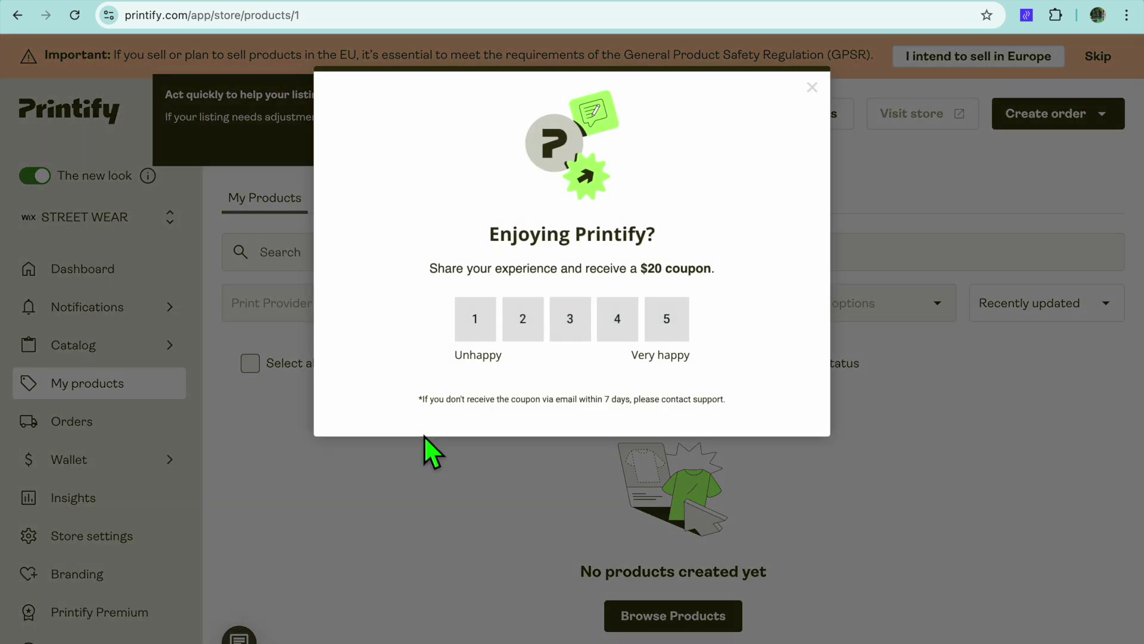
pyautogui.click(812, 87)
pyautogui.click(539, 142)
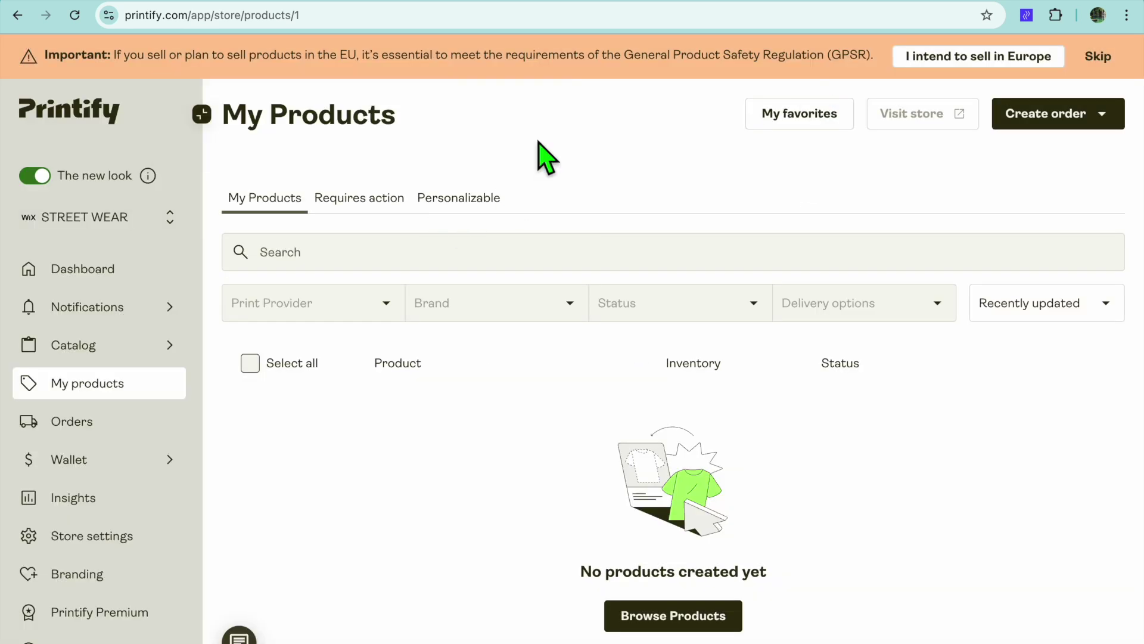
# Open the men's Hoodies category of the product catalog and browse the available hoodies
pyautogui.click(123, 345)
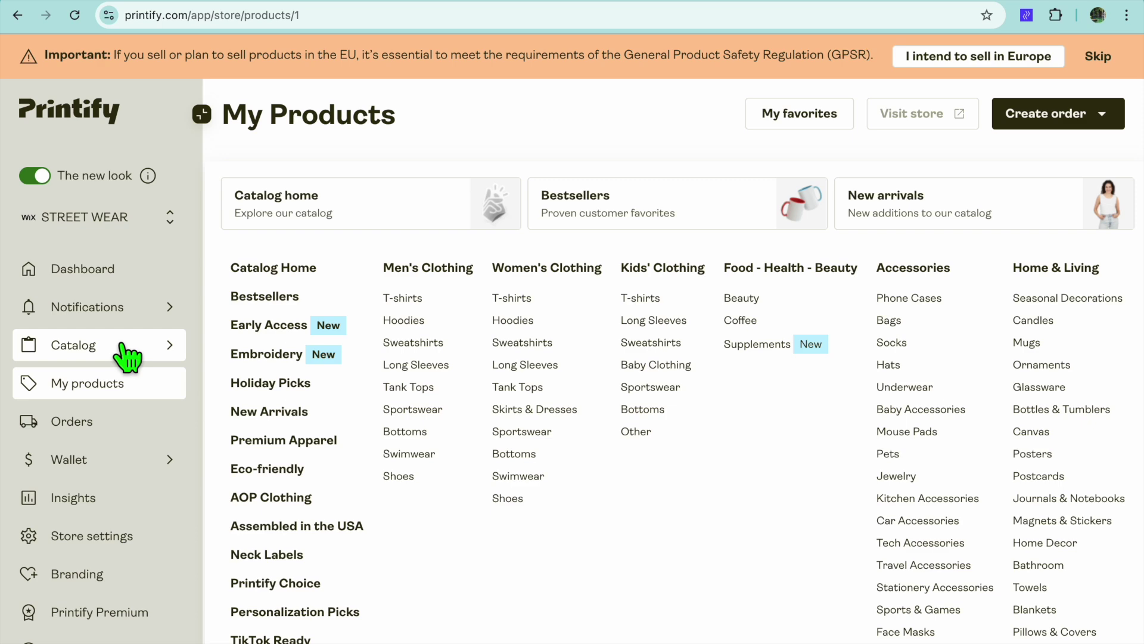
pyautogui.click(405, 322)
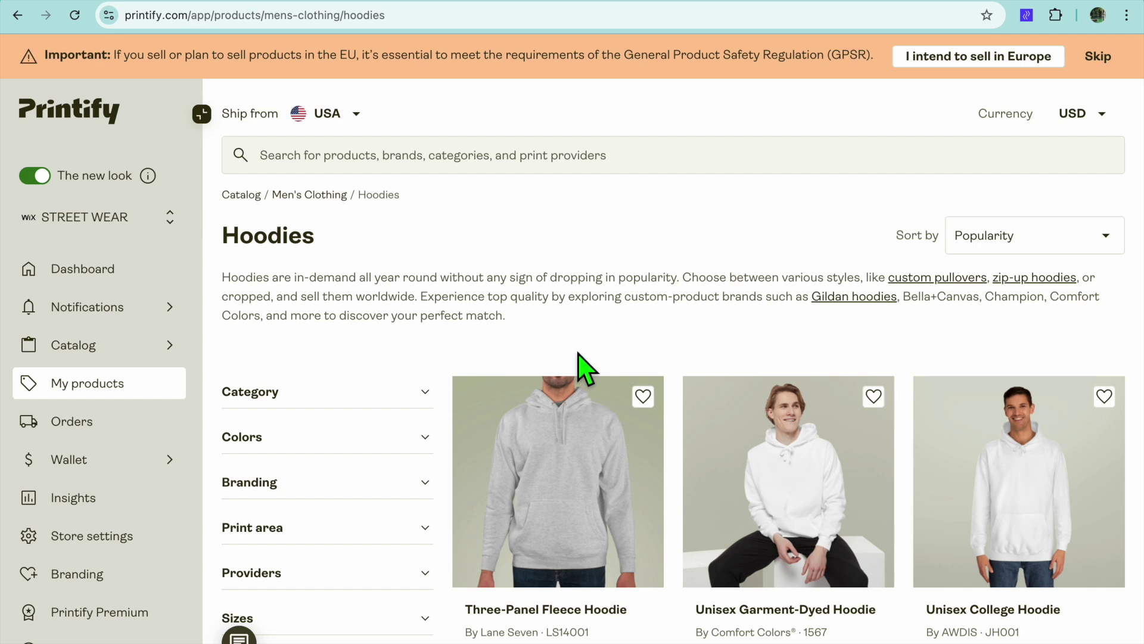
pyautogui.scroll(-3, 585, 365)
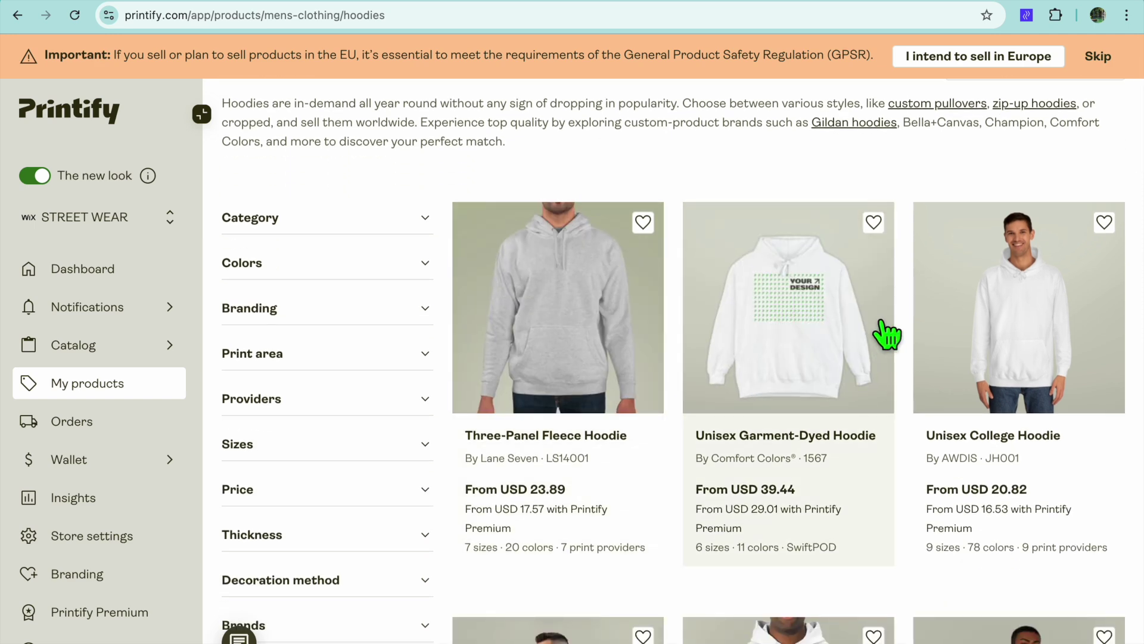
pyautogui.scroll(3, 887, 333)
pyautogui.scroll(-4, 882, 334)
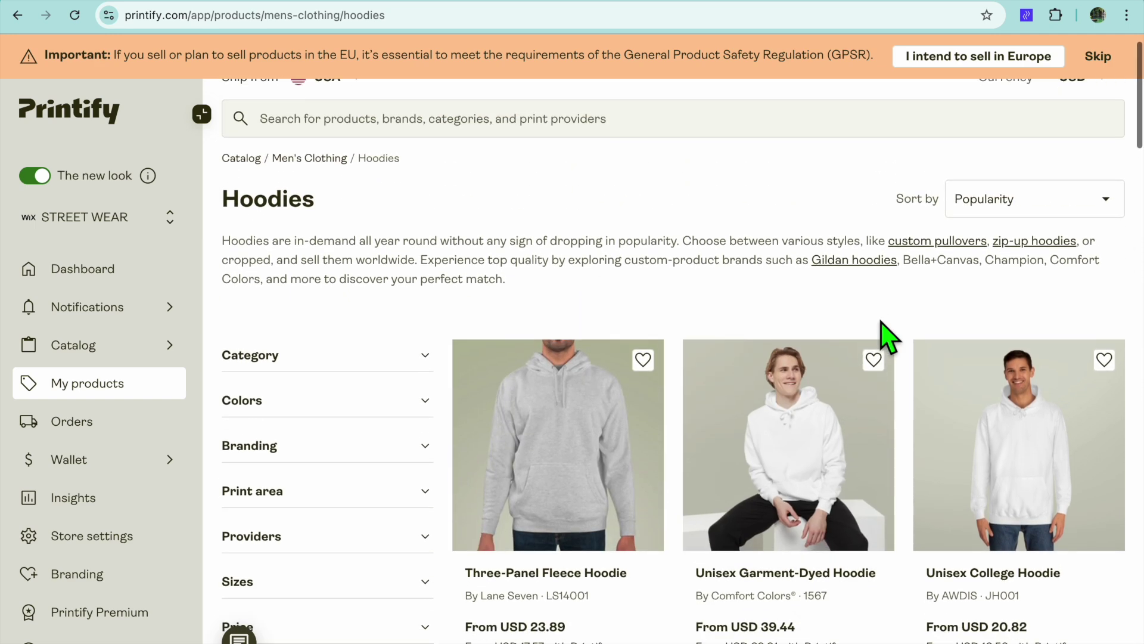
pyautogui.scroll(5, 686, 238)
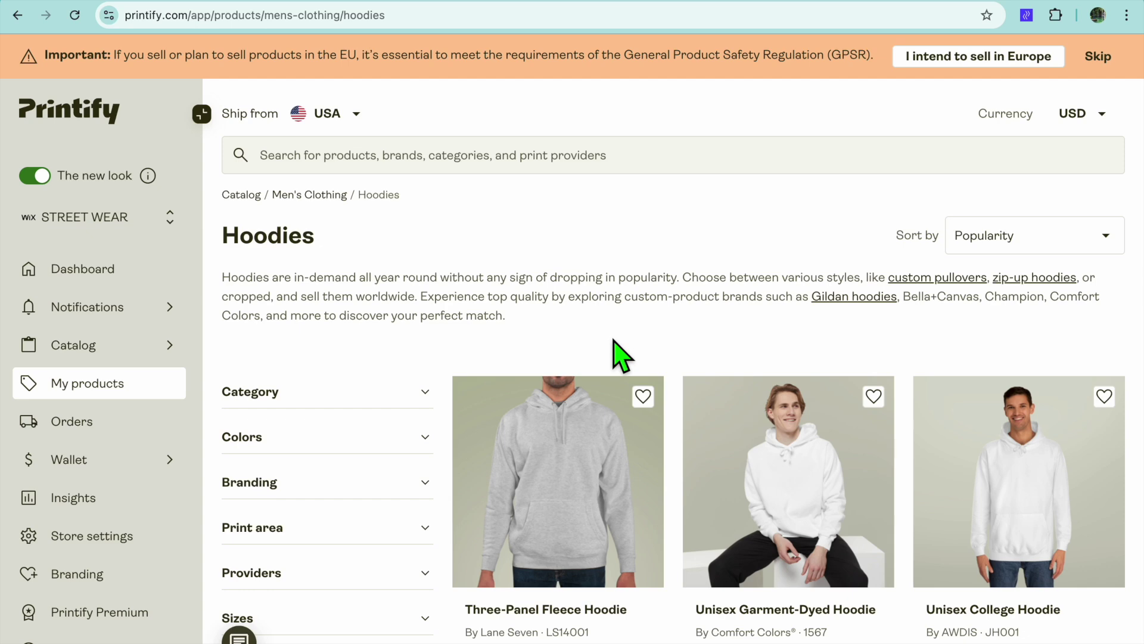
pyautogui.scroll(-4, 616, 351)
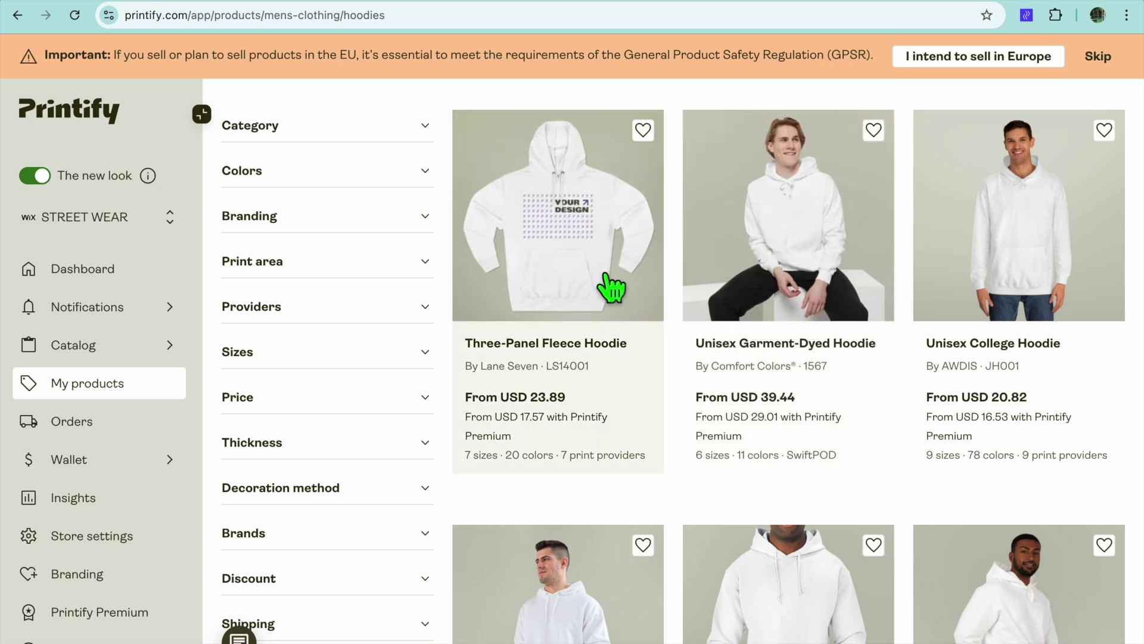
# Choose the Three-Panel Fleece Hoodie and start designing it with the DTG decoration method
pyautogui.click(606, 277)
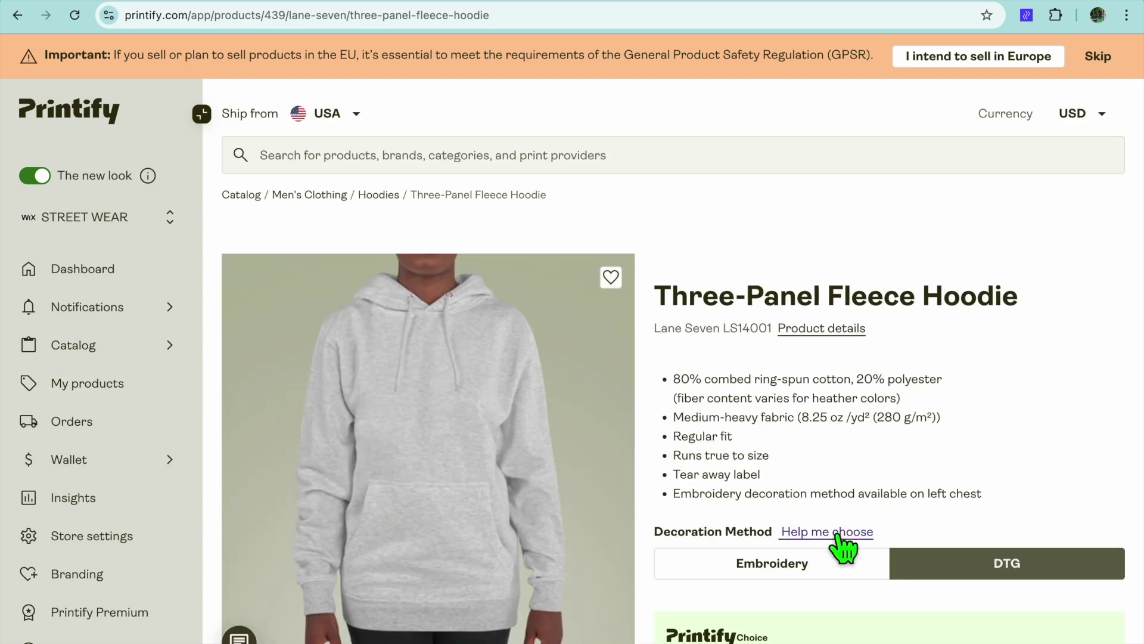
pyautogui.scroll(-1, 845, 488)
pyautogui.scroll(-7, 847, 495)
pyautogui.click(908, 351)
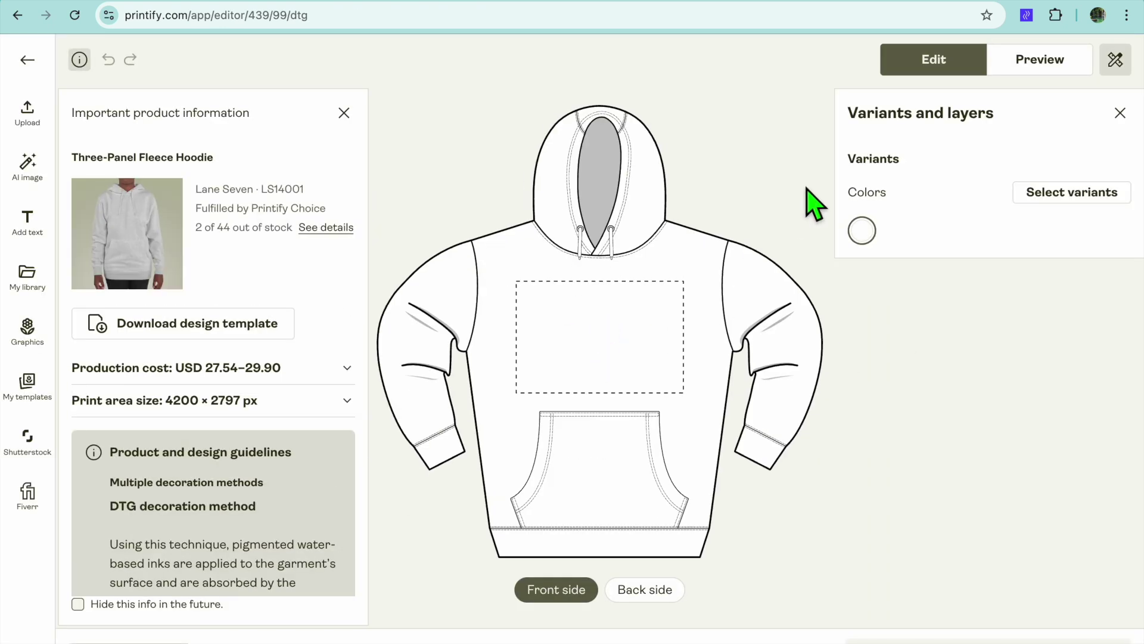
# Switch to Canva in a new browser tab, search for TSHIRT and show all matching Canva templates
pyautogui.hotkey('ctrl', 't')
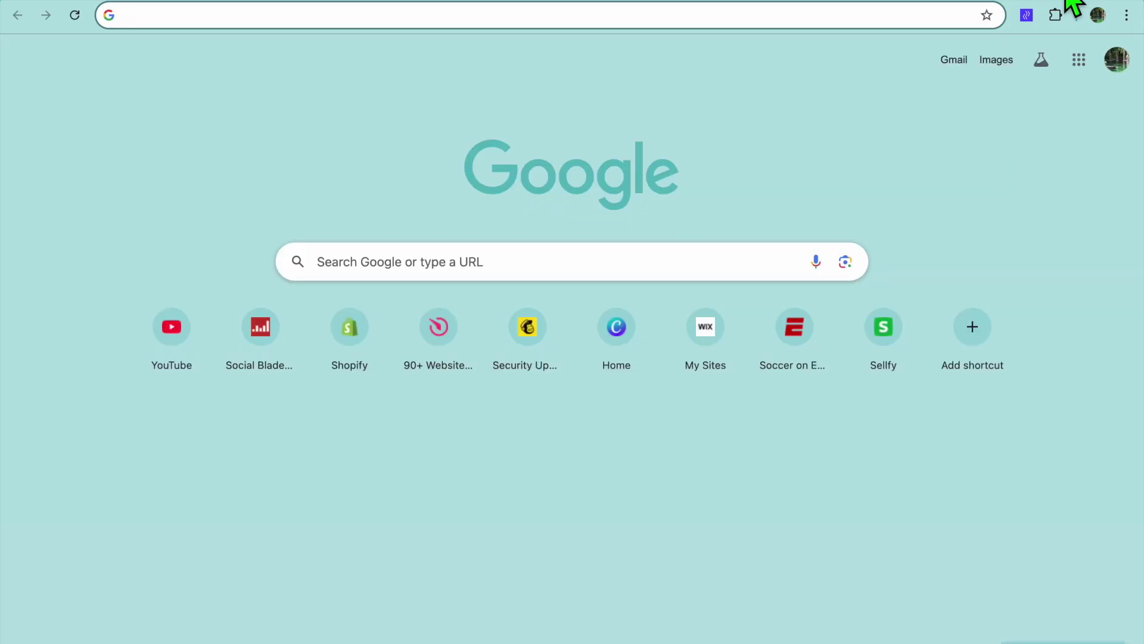
pyautogui.click(614, 333)
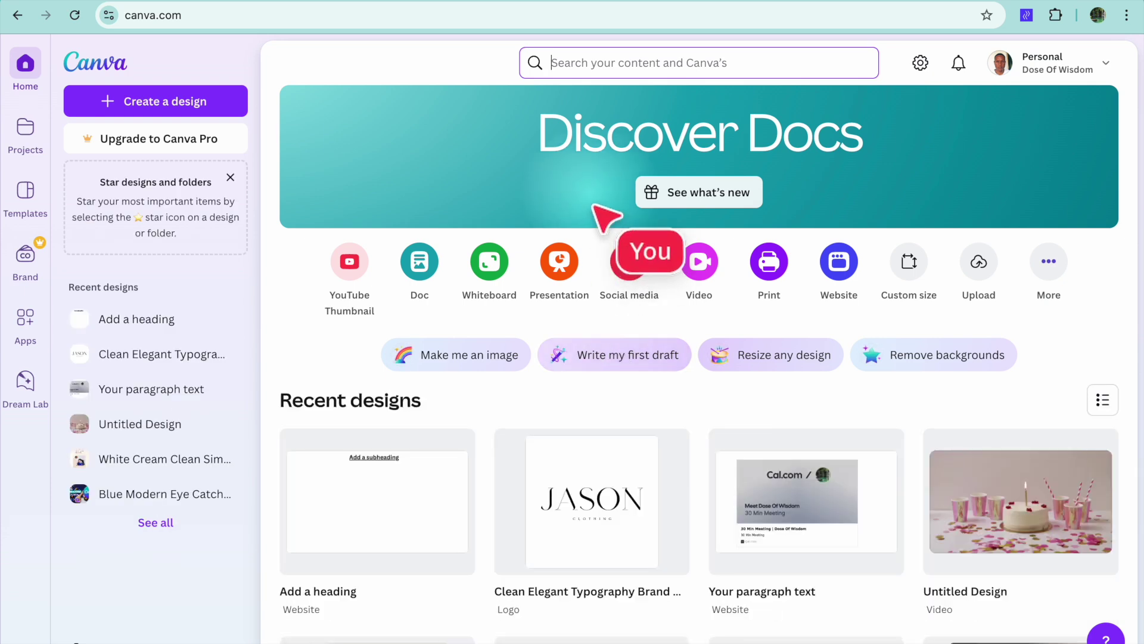
pyautogui.click(611, 79)
pyautogui.write('T')
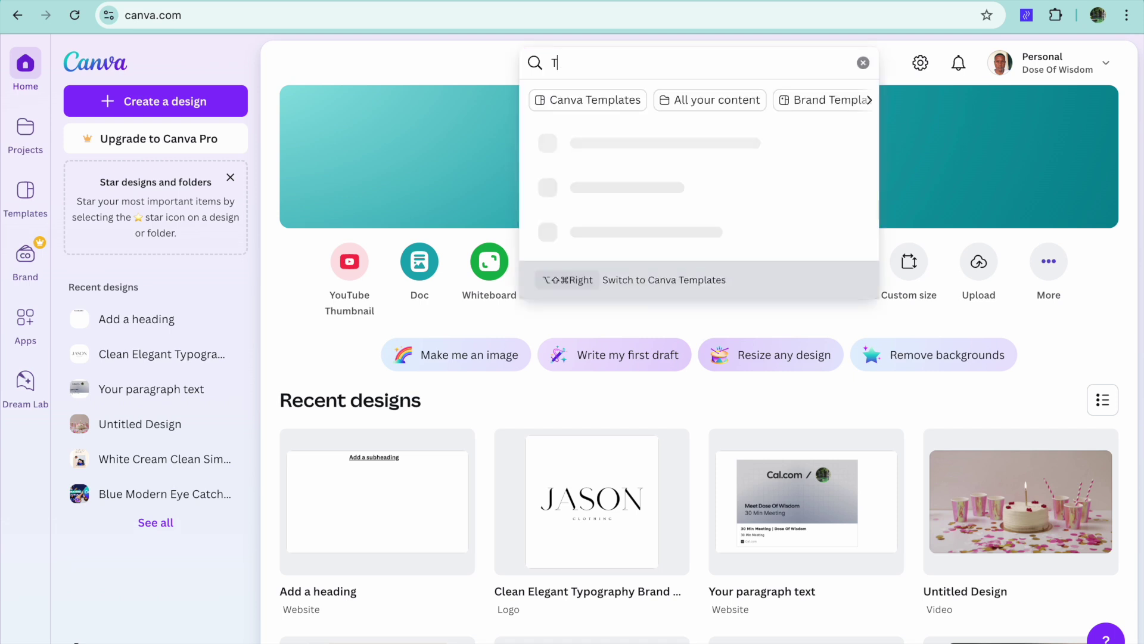
pyautogui.write('SHIRT')
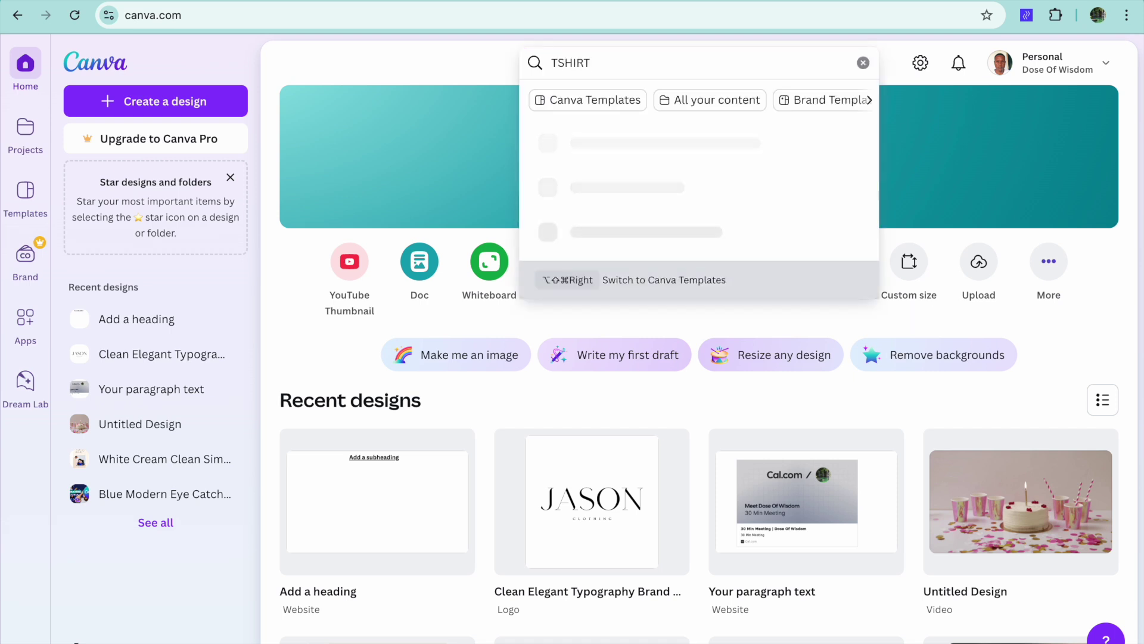
pyautogui.press('Return')
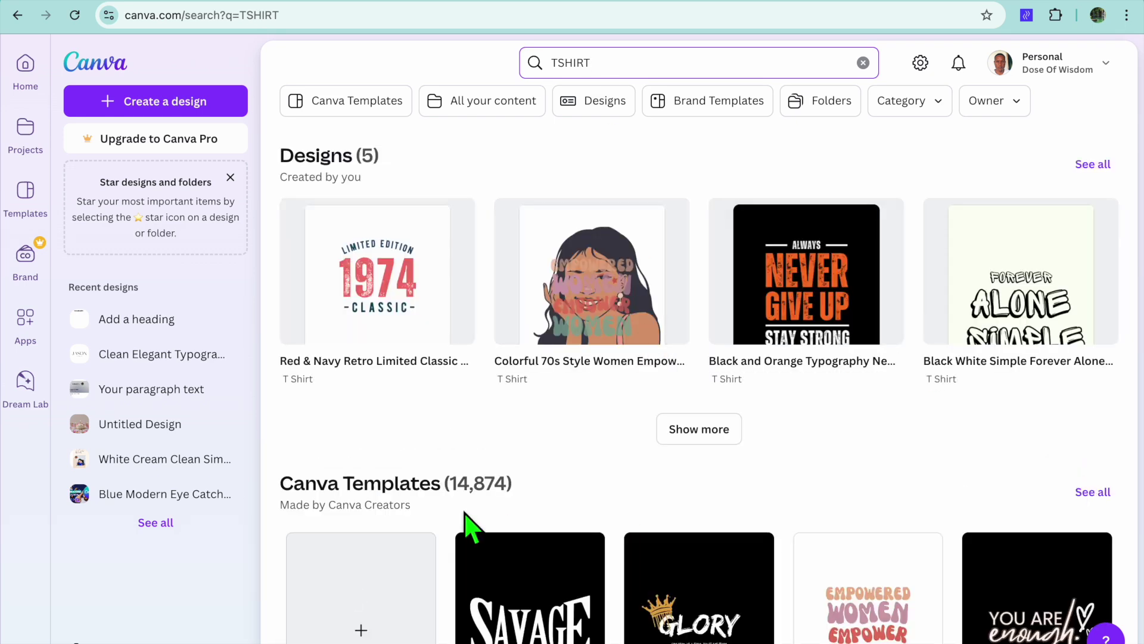
pyautogui.click(1095, 492)
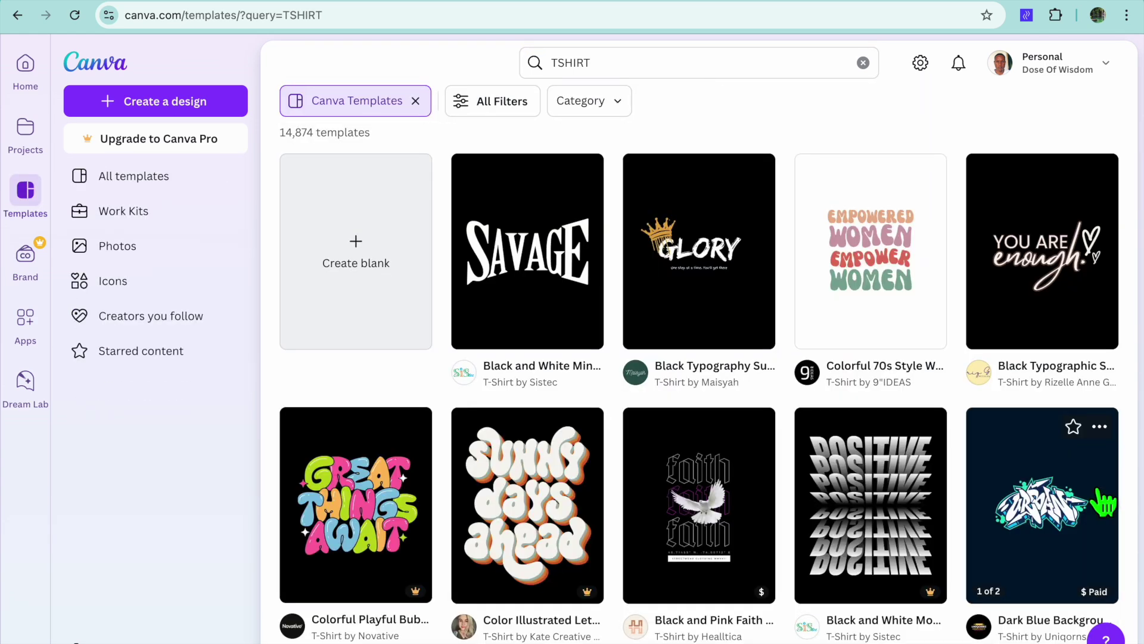
# Browse the T-shirt templates and open the Black and Orange Typography Never Give Up Stay Strong template for customizing
pyautogui.scroll(-10, 1103, 502)
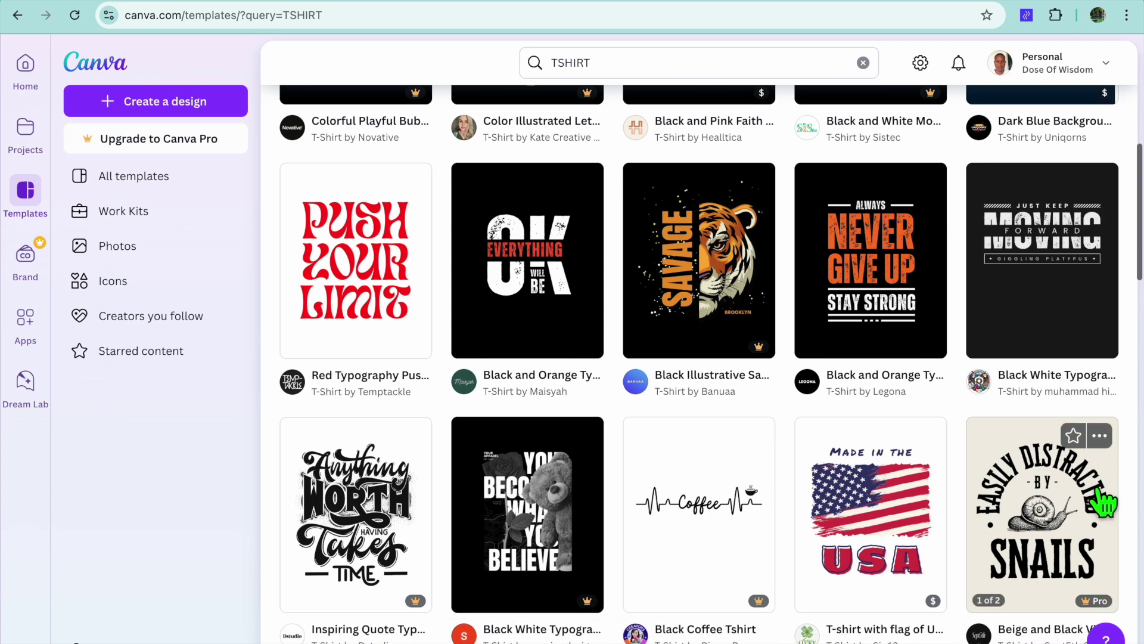
pyautogui.scroll(-5, 1103, 502)
pyautogui.scroll(4, 1103, 503)
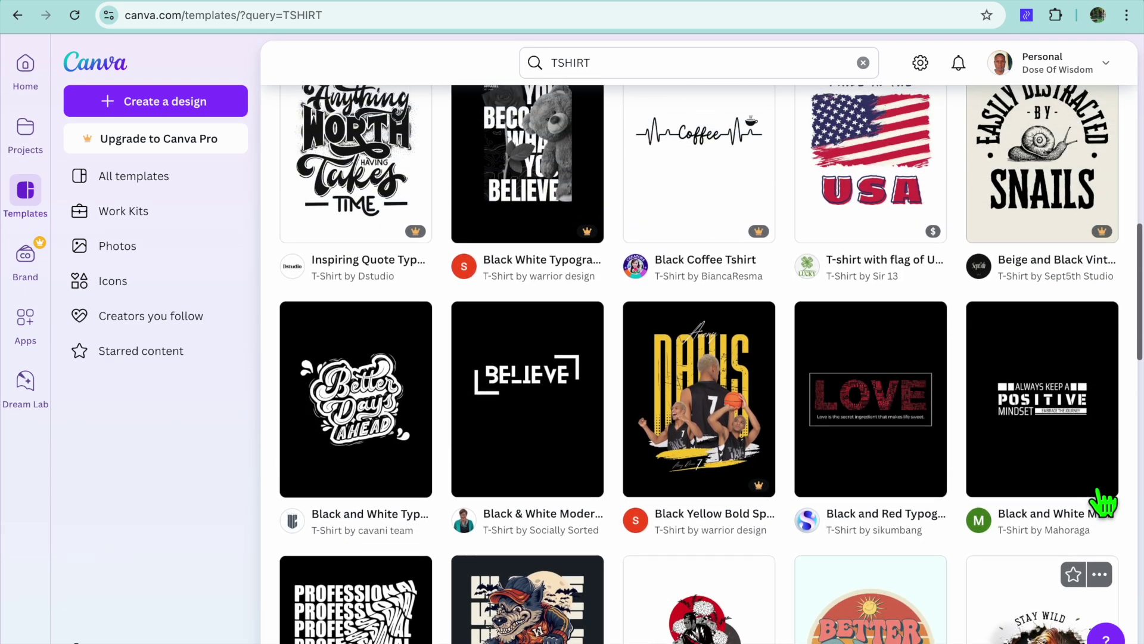
pyautogui.scroll(-5, 1103, 503)
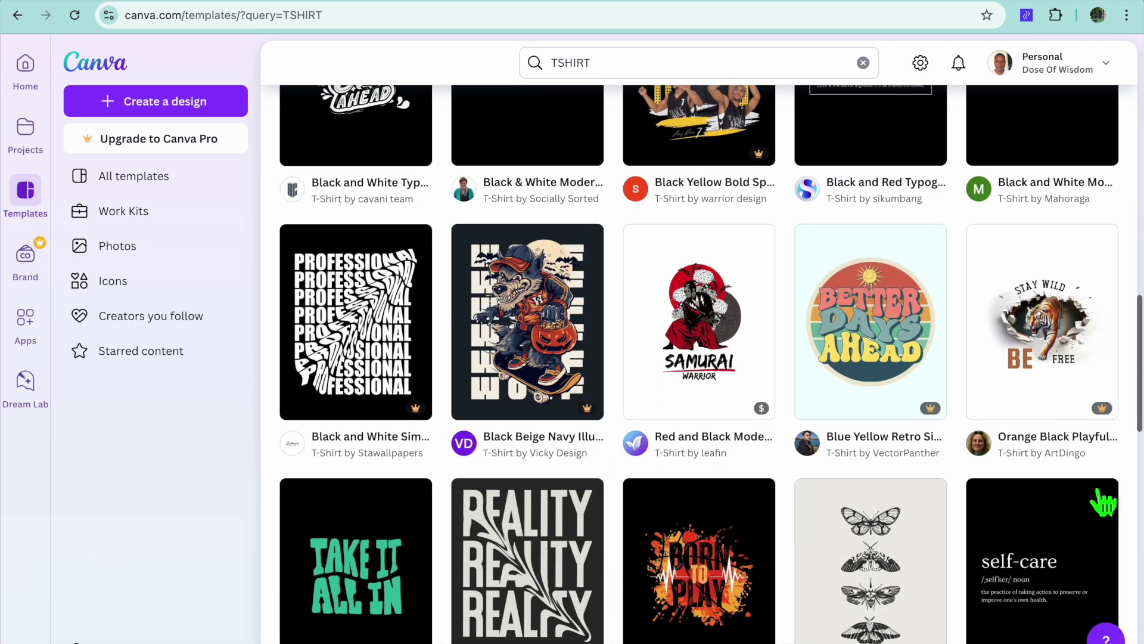
pyautogui.scroll(-10, 1103, 502)
pyautogui.scroll(1, 1103, 503)
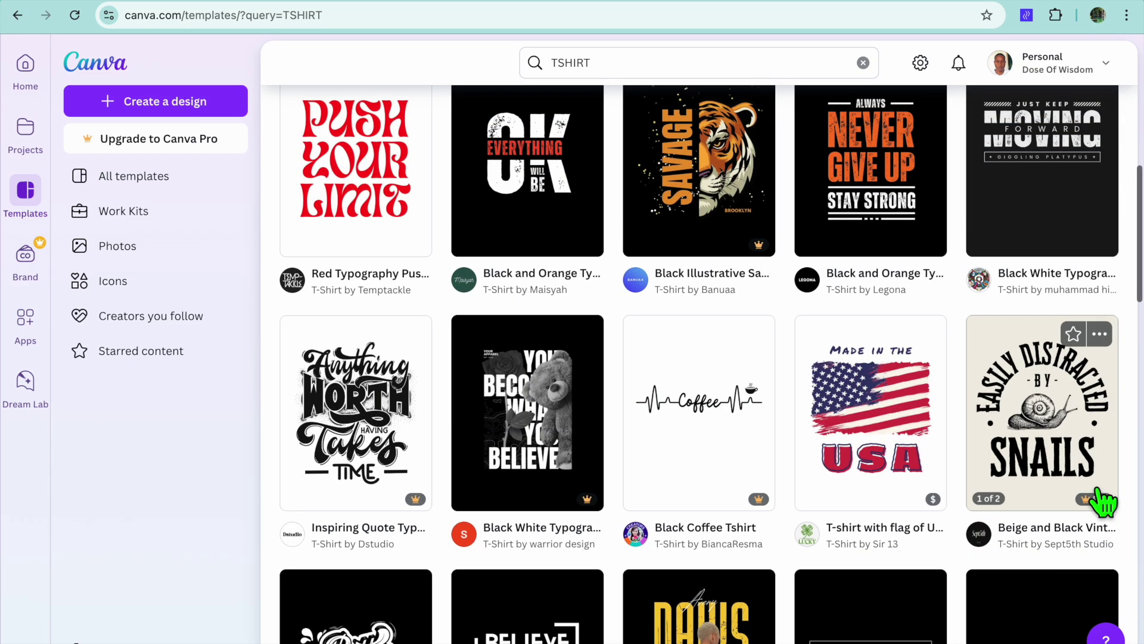
pyautogui.scroll(3, 1103, 501)
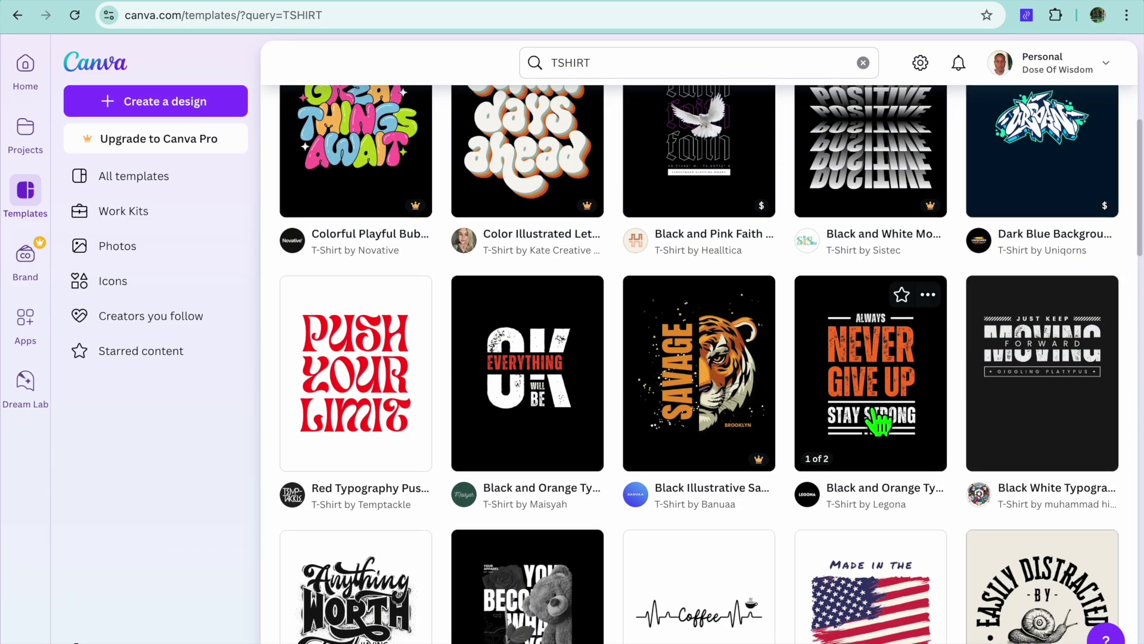
pyautogui.click(876, 417)
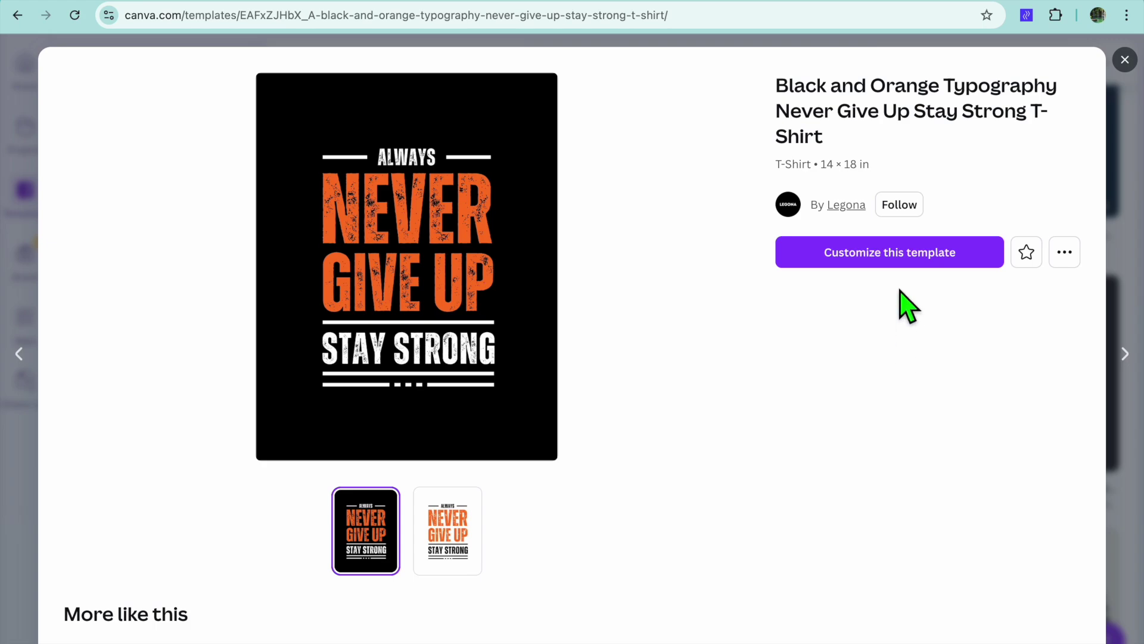
pyautogui.click(904, 262)
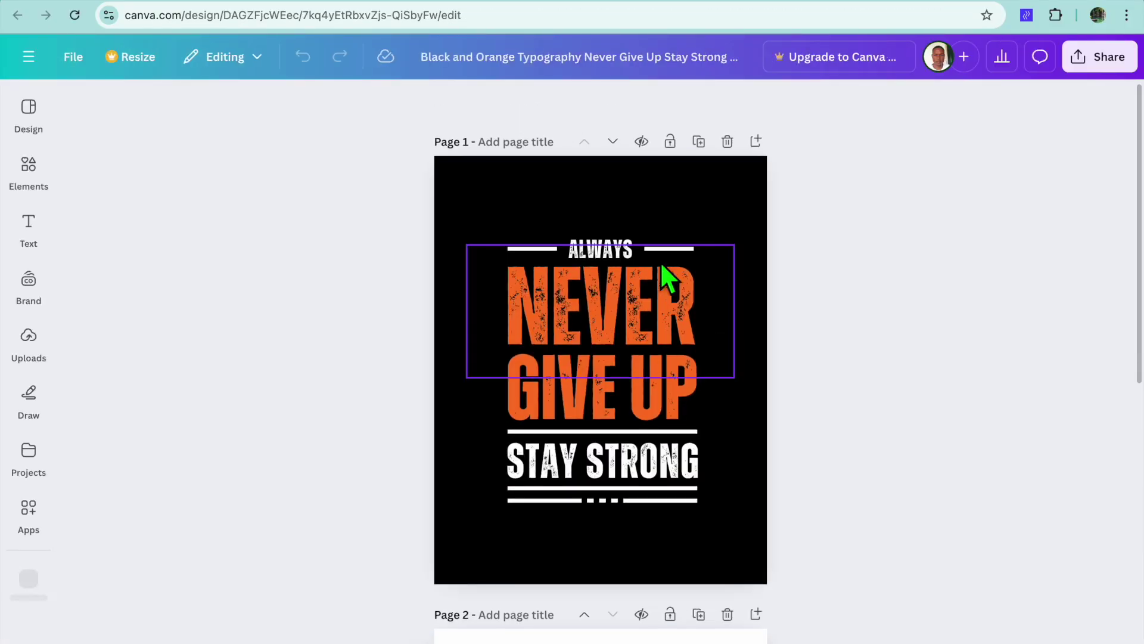
# Open the design's download settings and limit the PNG export to page 2
pyautogui.click(1110, 59)
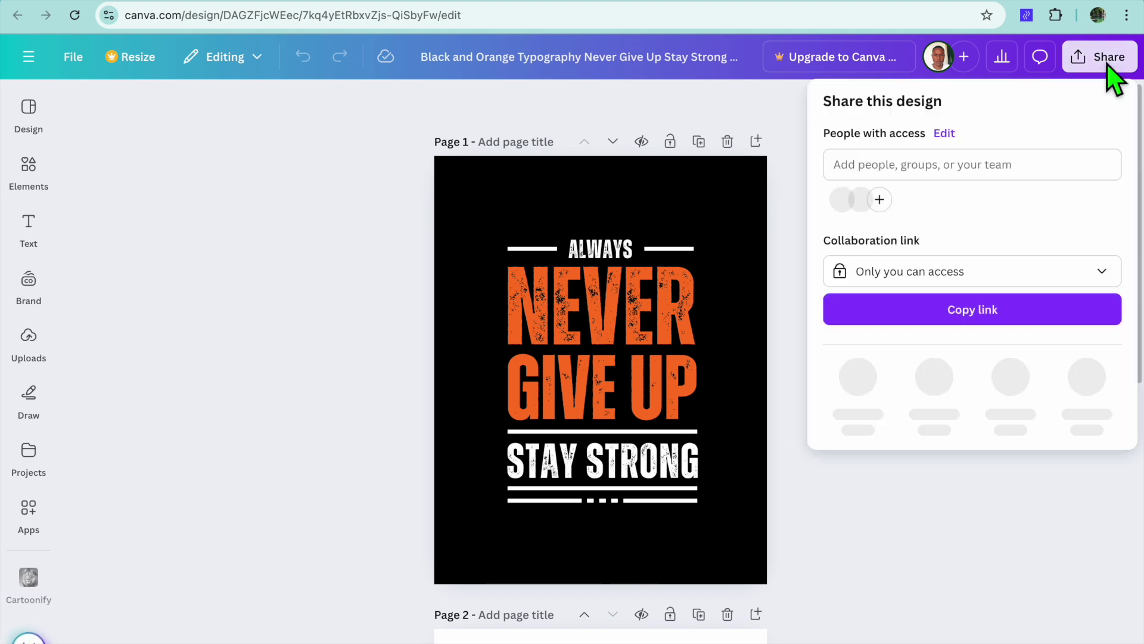
pyautogui.click(858, 377)
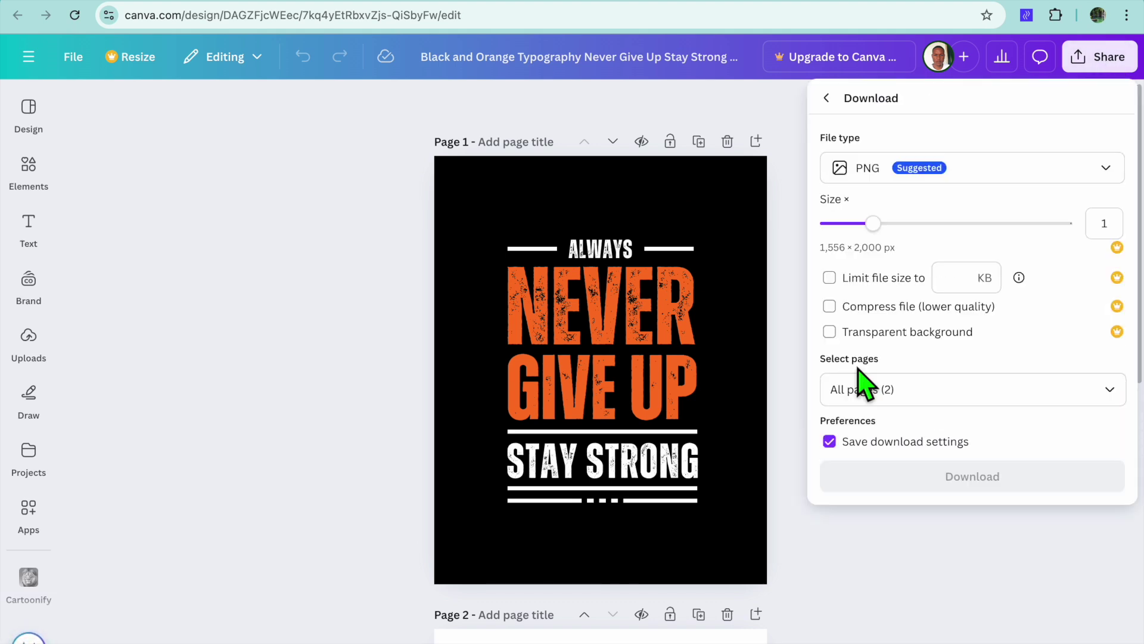
pyautogui.click(974, 398)
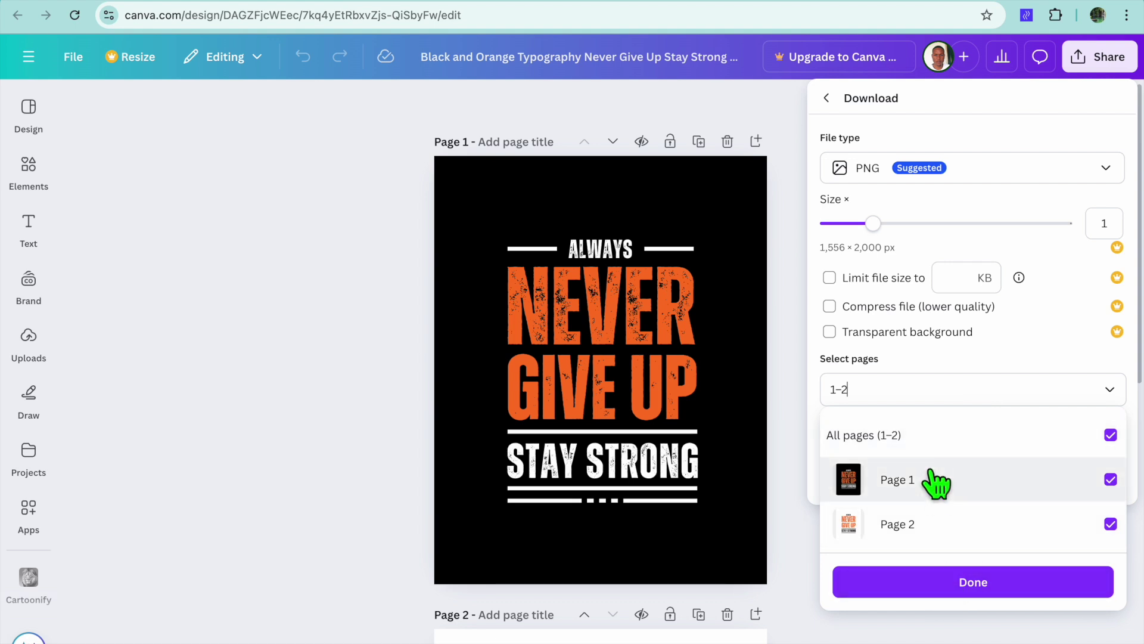
pyautogui.click(1110, 437)
pyautogui.click(1111, 523)
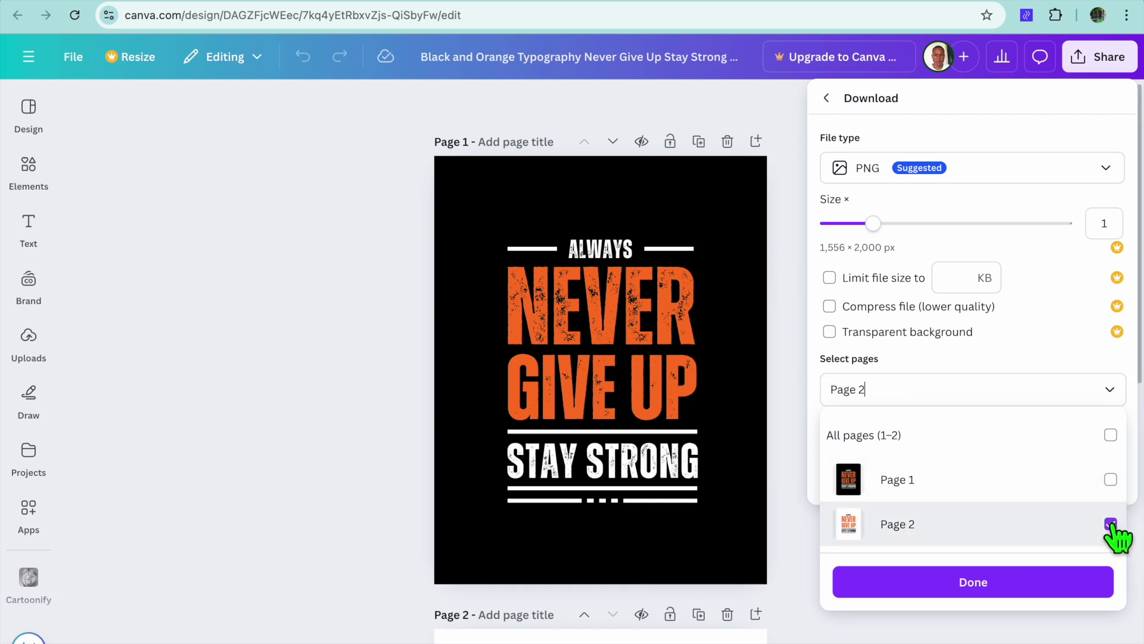
pyautogui.click(986, 593)
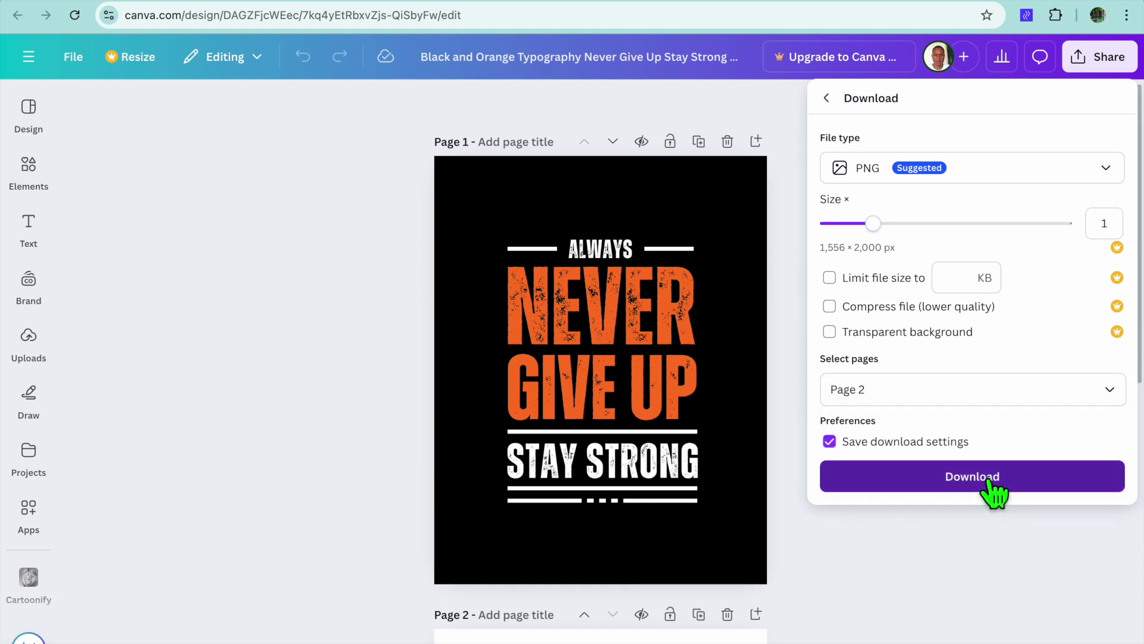
# Download page 2 of the Canva design as PNG and upload that file from the device onto the hoodie's front in Printify
pyautogui.click(986, 477)
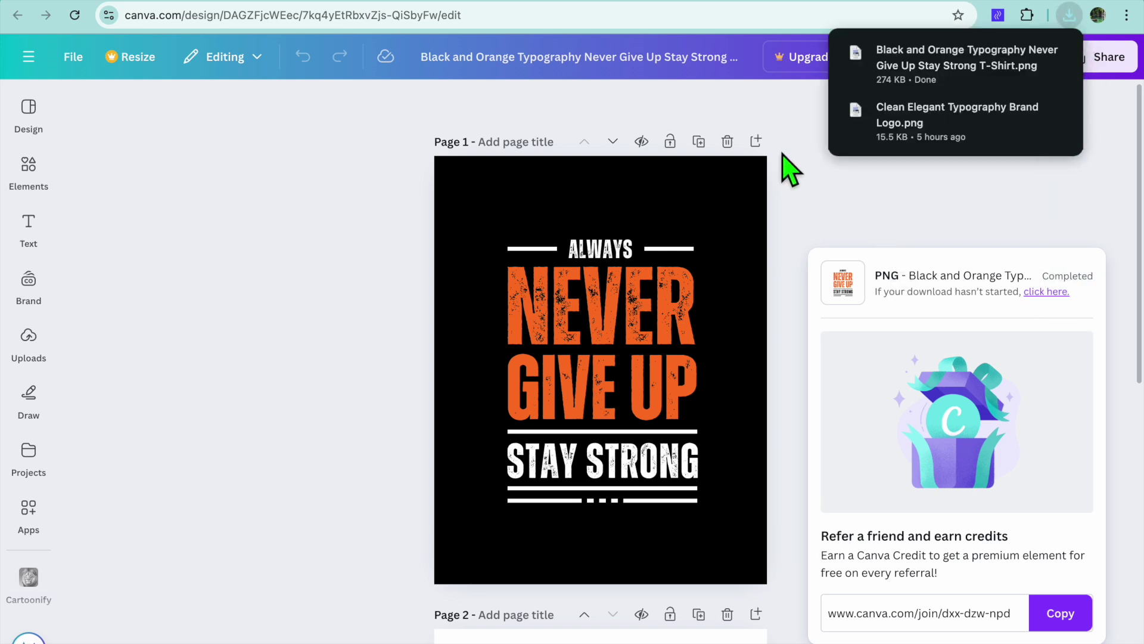
pyautogui.click(788, 2)
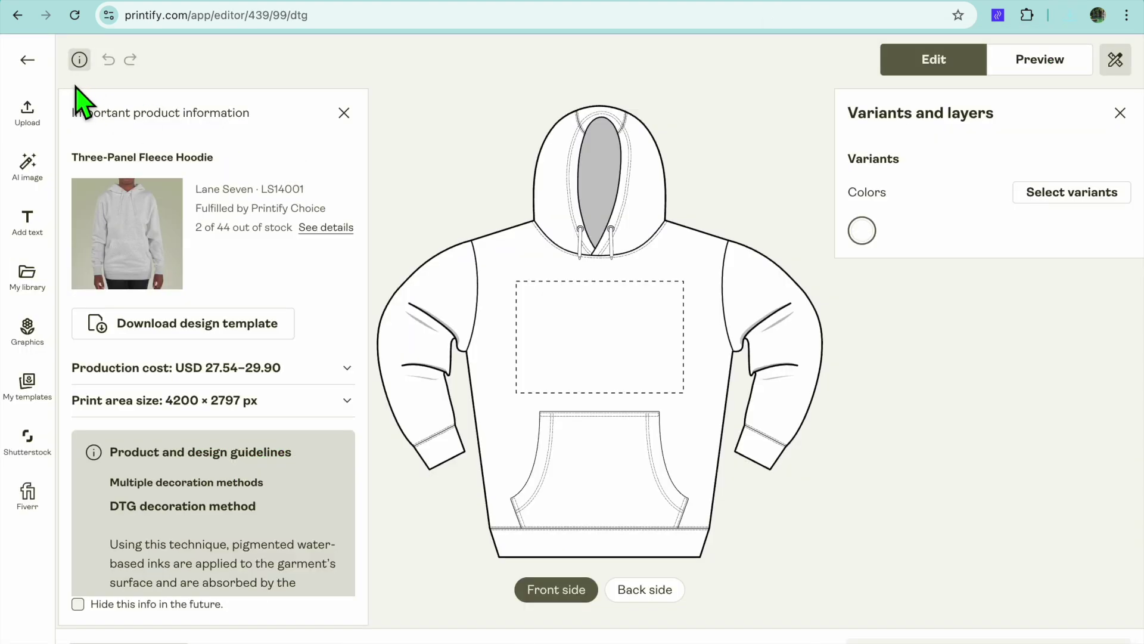
pyautogui.click(37, 100)
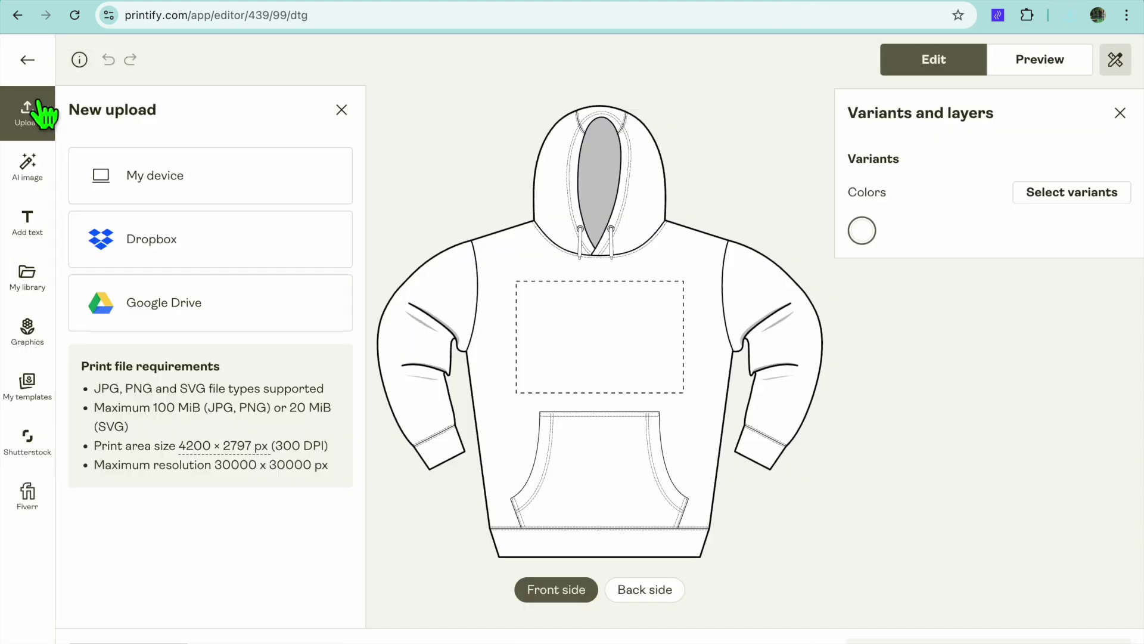
pyautogui.click(156, 181)
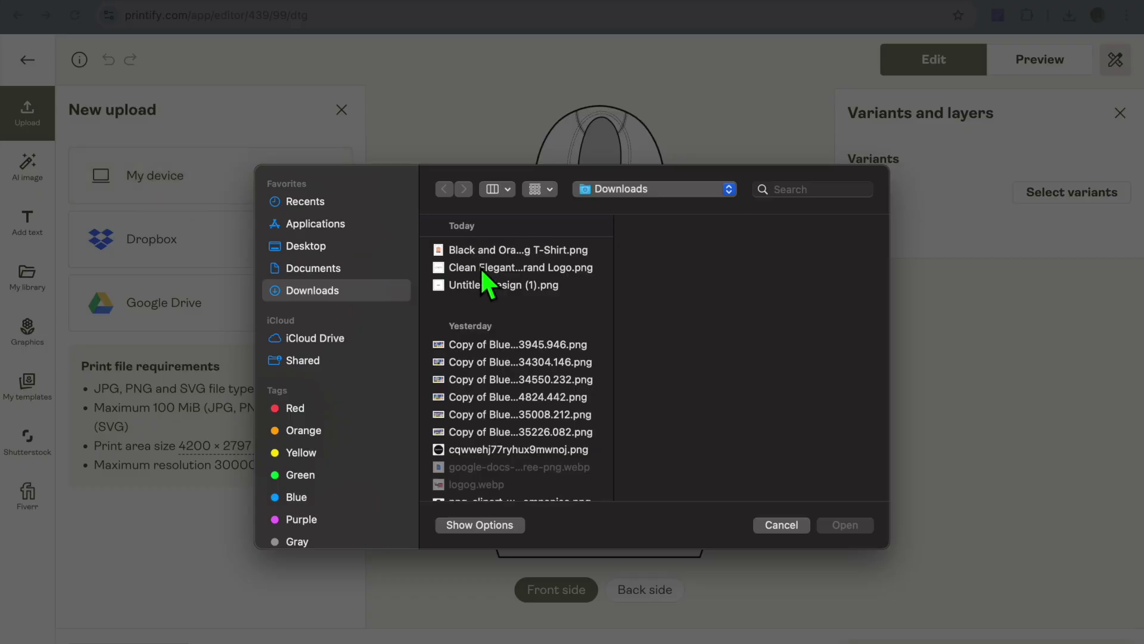
pyautogui.click(500, 255)
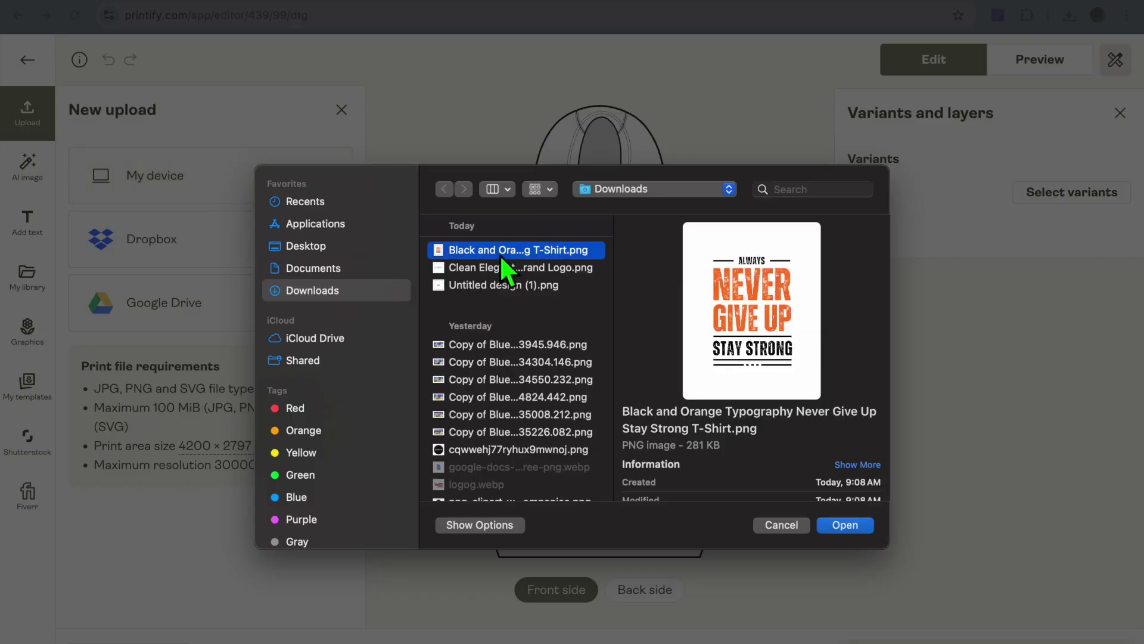
pyautogui.click(841, 524)
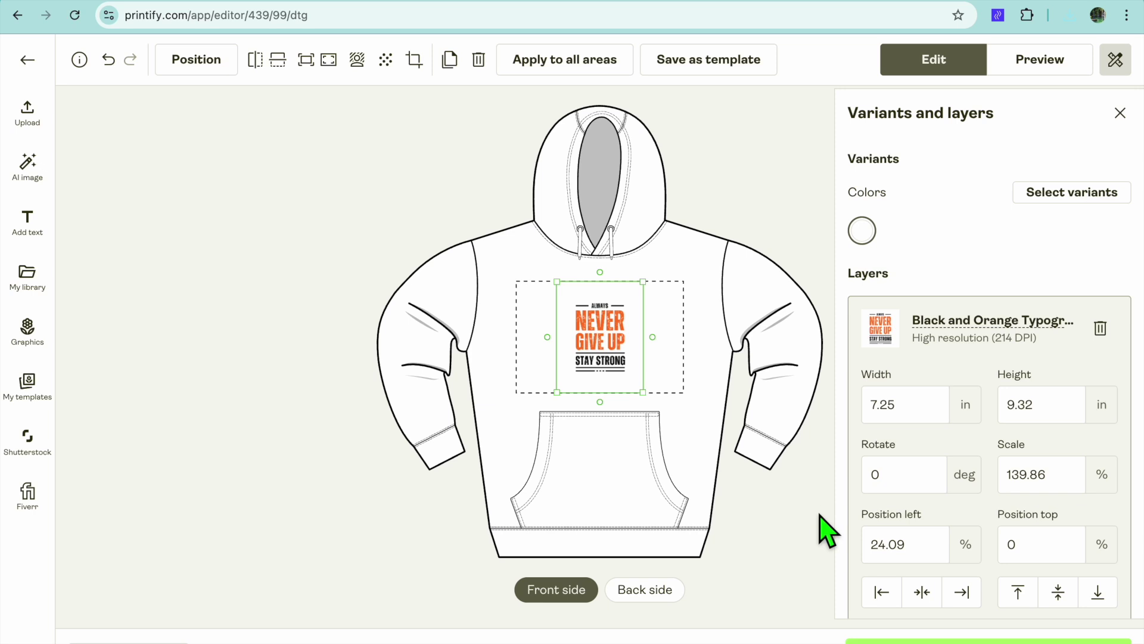
# Save the hoodie design, start publishing it and make the flat-lay with black jeans and sneakers the main mockup
pyautogui.click(954, 640)
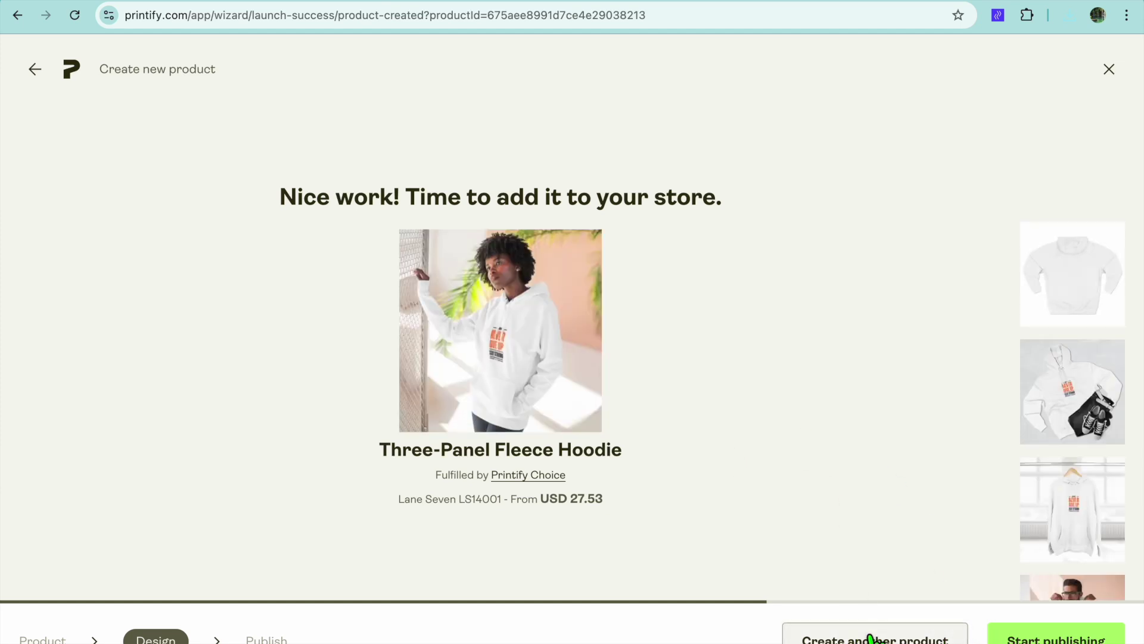
pyautogui.click(1067, 638)
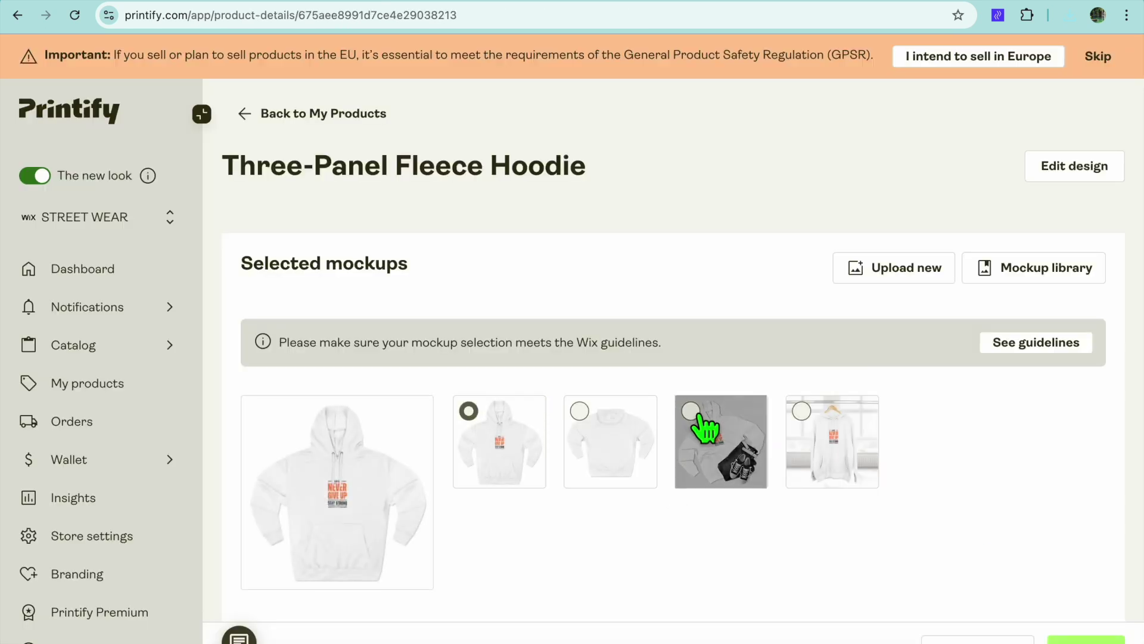
pyautogui.click(702, 419)
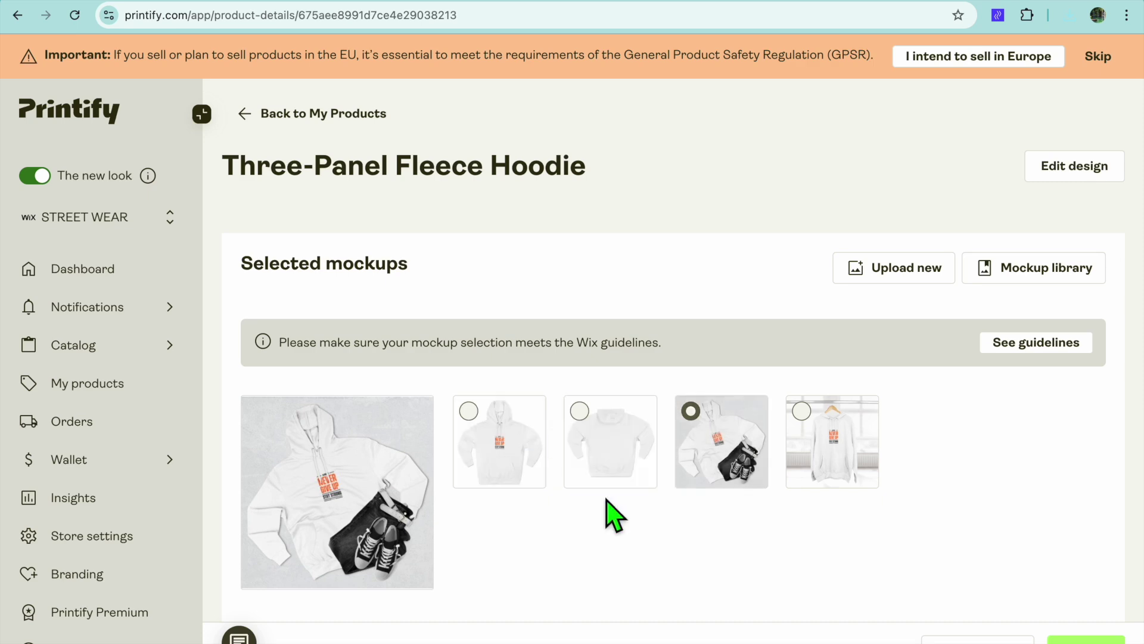
# Review the hoodie's description and pricing, and publish it to the STREET WEAR store, closing the success page
pyautogui.scroll(-12, 1042, 596)
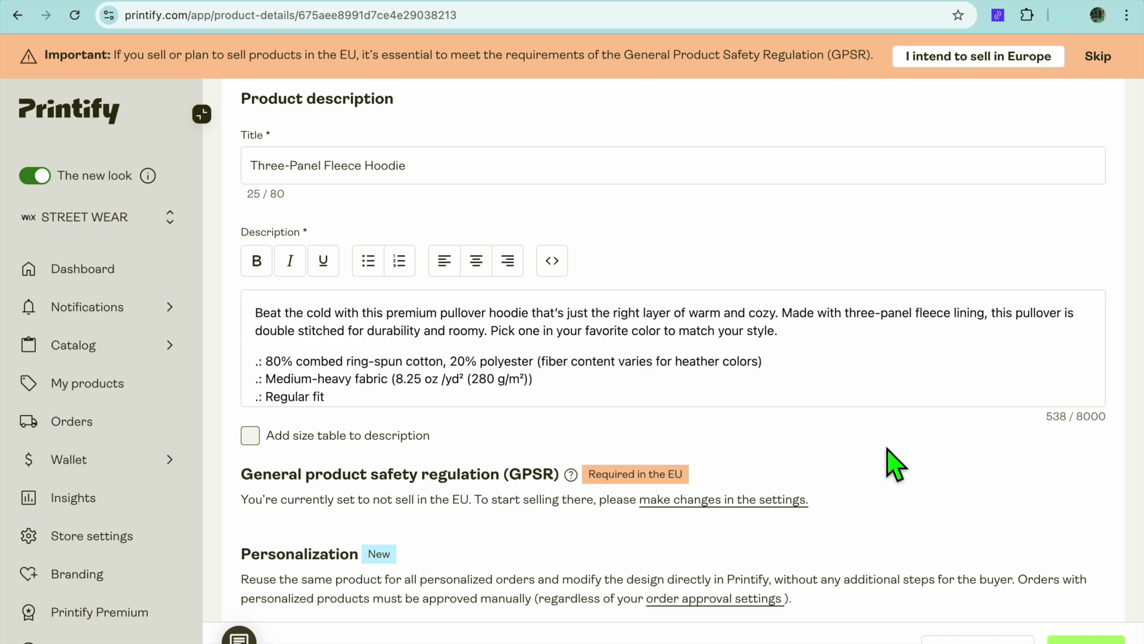
pyautogui.scroll(-5, 891, 462)
pyautogui.scroll(-10, 894, 462)
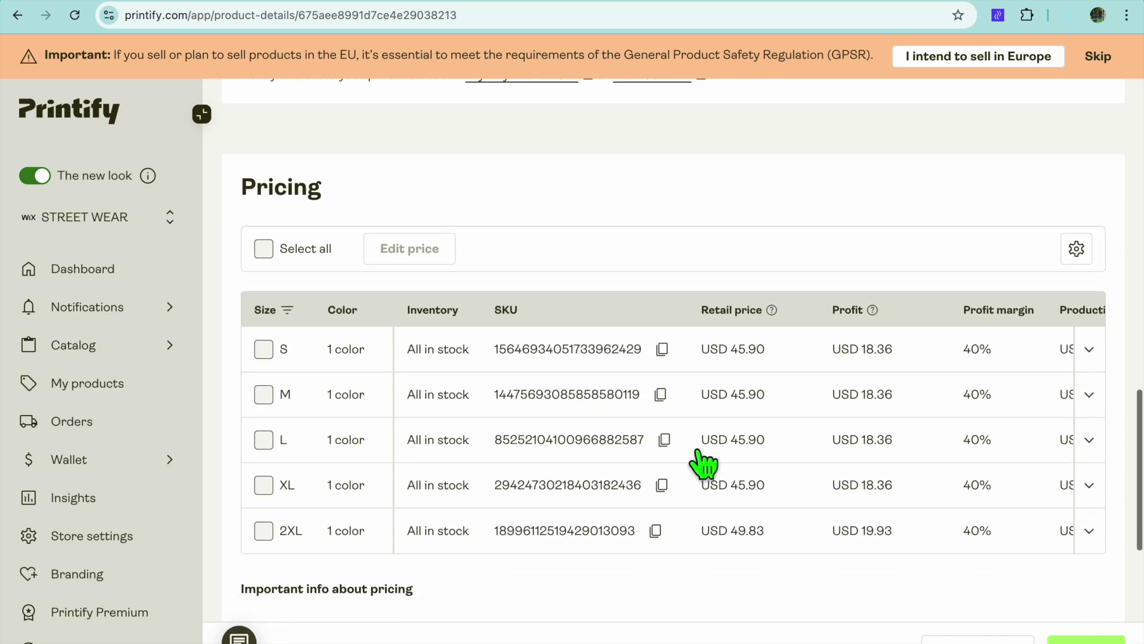
pyautogui.scroll(-1, 703, 463)
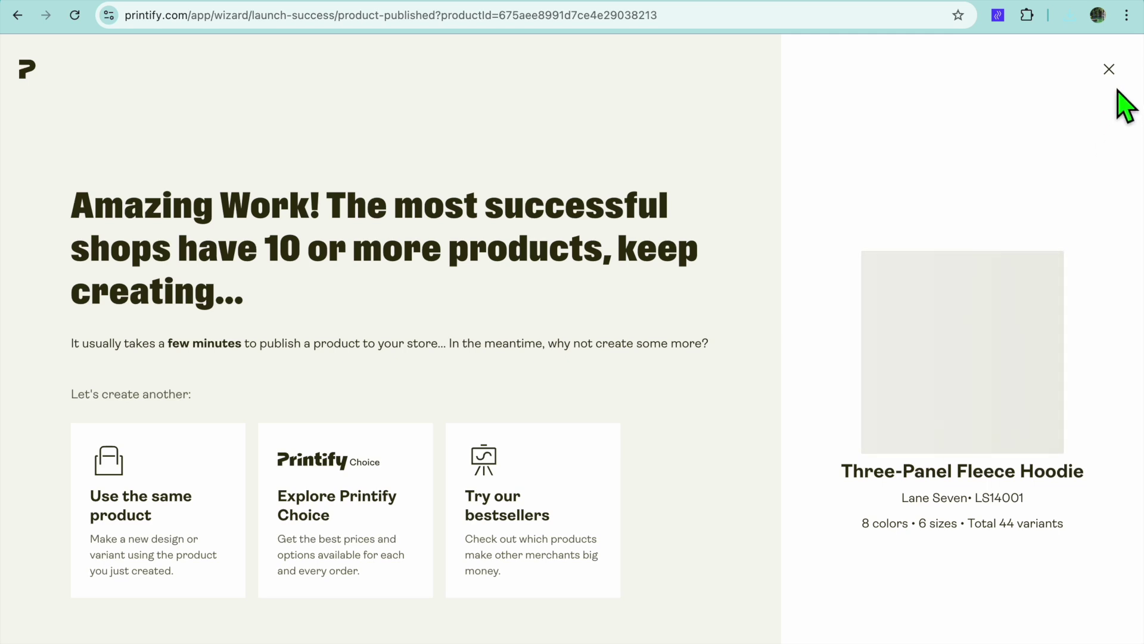
pyautogui.click(1110, 70)
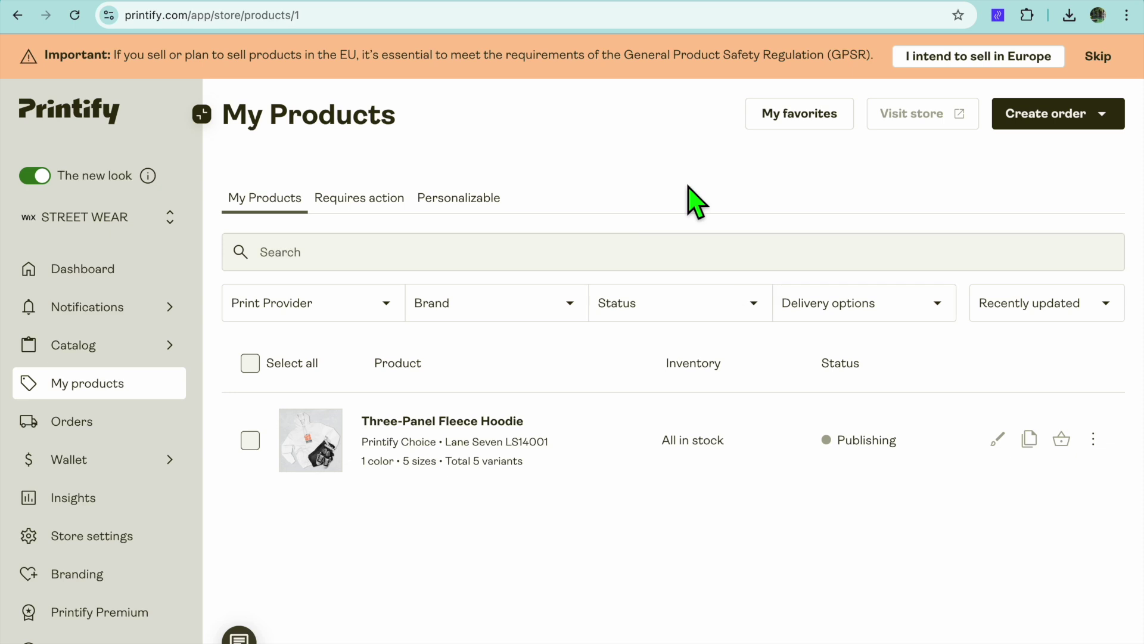
# Switch to the Wix dashboard and open the store's product list, dismissing the tip about adding products
pyautogui.press('super+bracketleft')
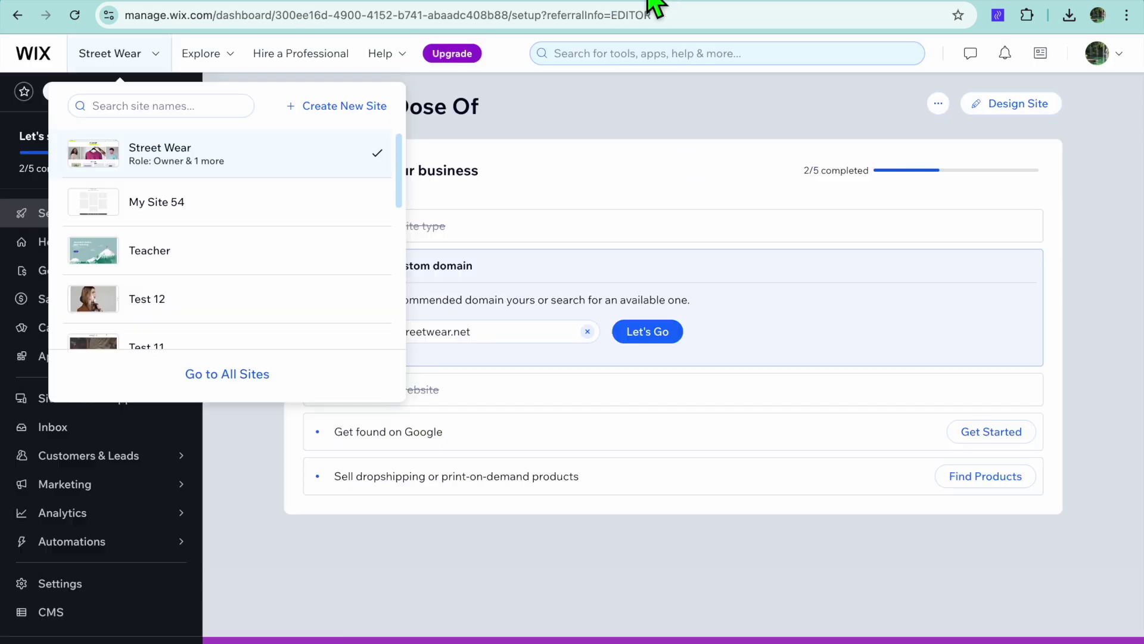
pyautogui.click(482, 123)
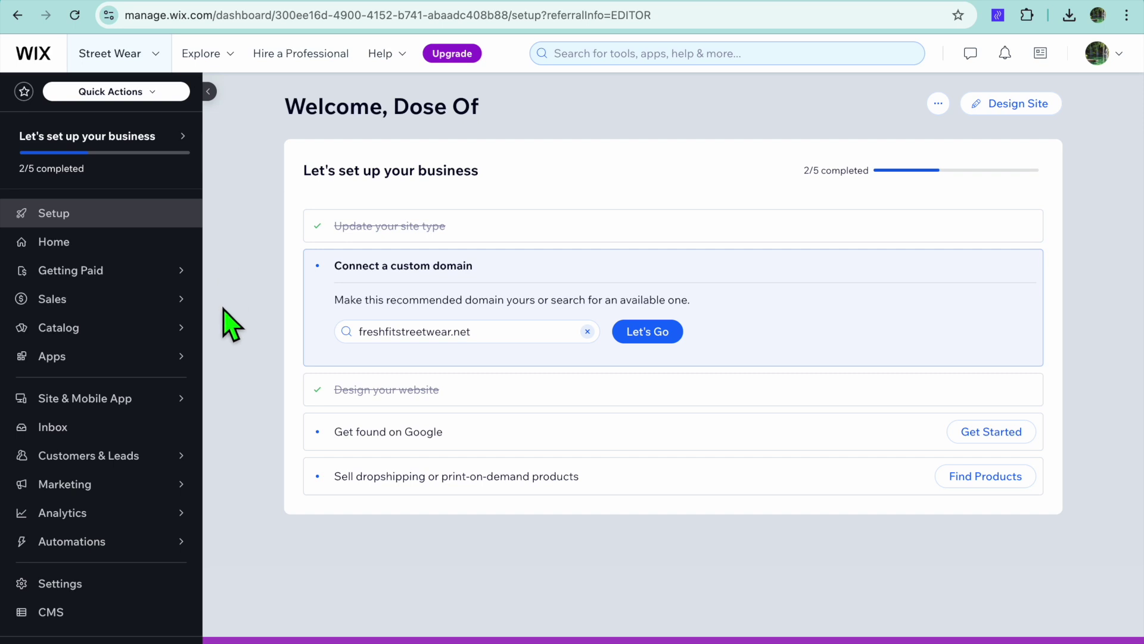
pyautogui.moveTo(55, 334)
pyautogui.click(85, 331)
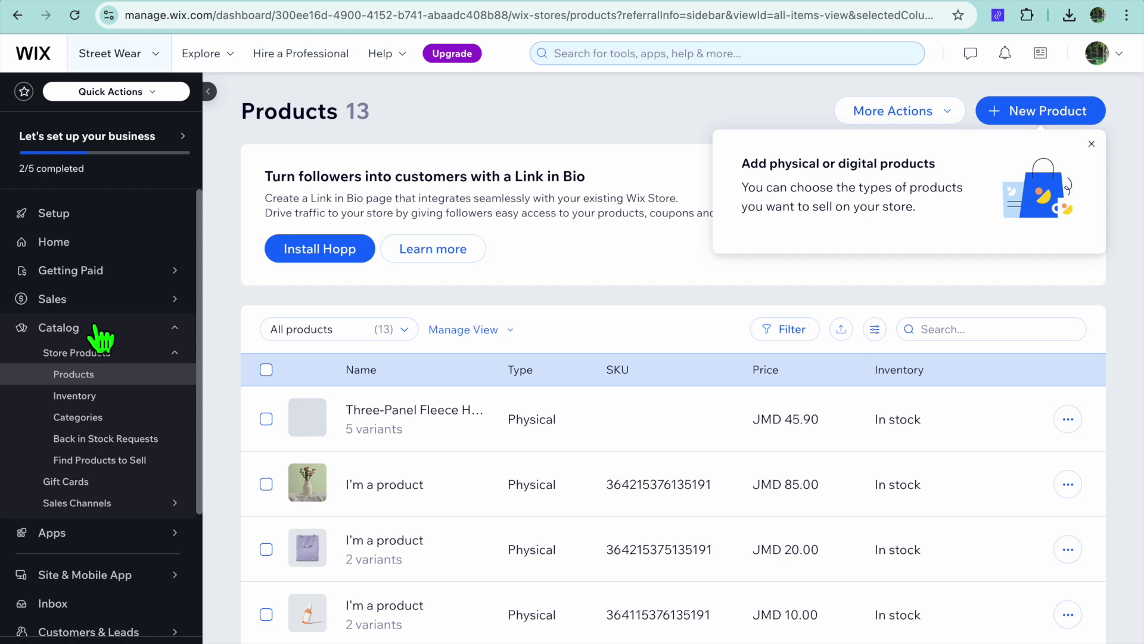
pyautogui.click(1092, 144)
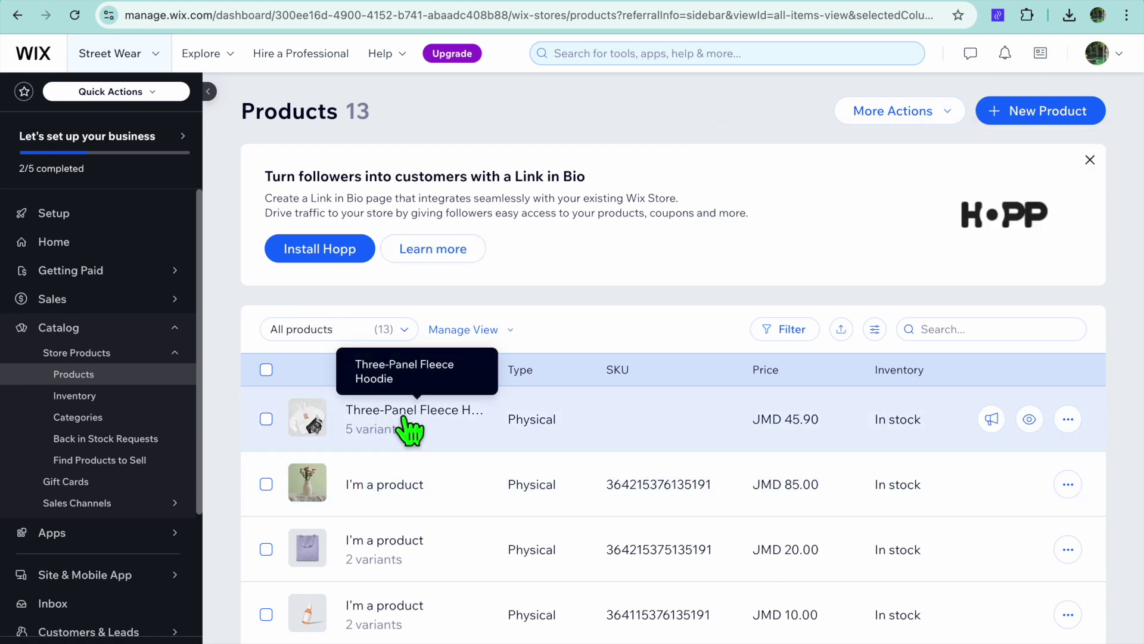
# Delete all store products except the Three-Panel Fleece Hoodie
pyautogui.click(266, 370)
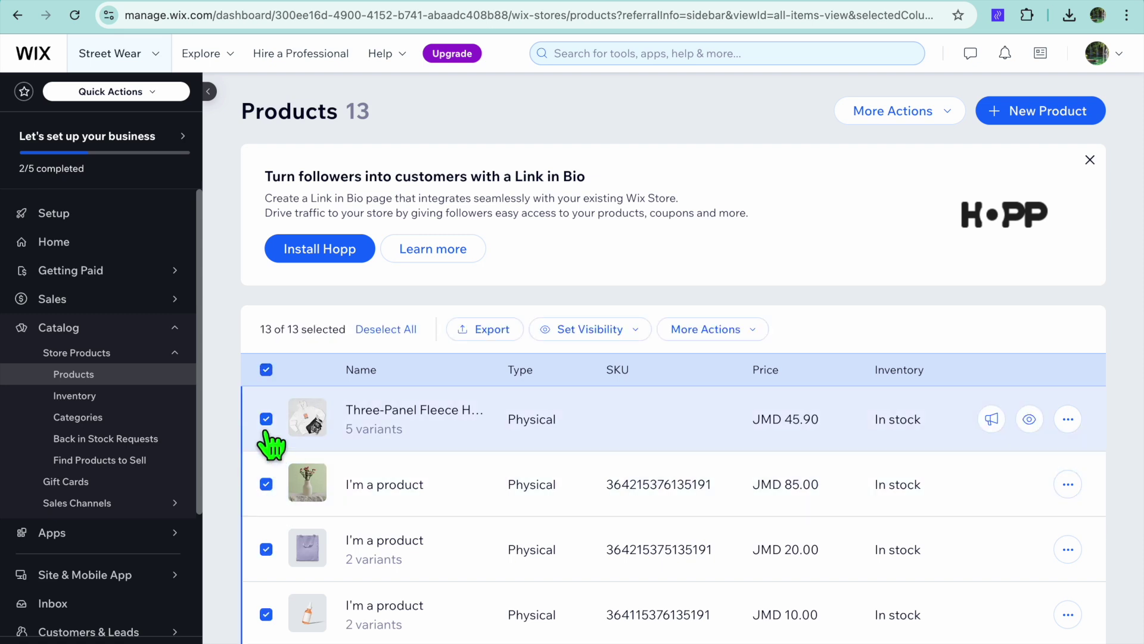
pyautogui.click(266, 419)
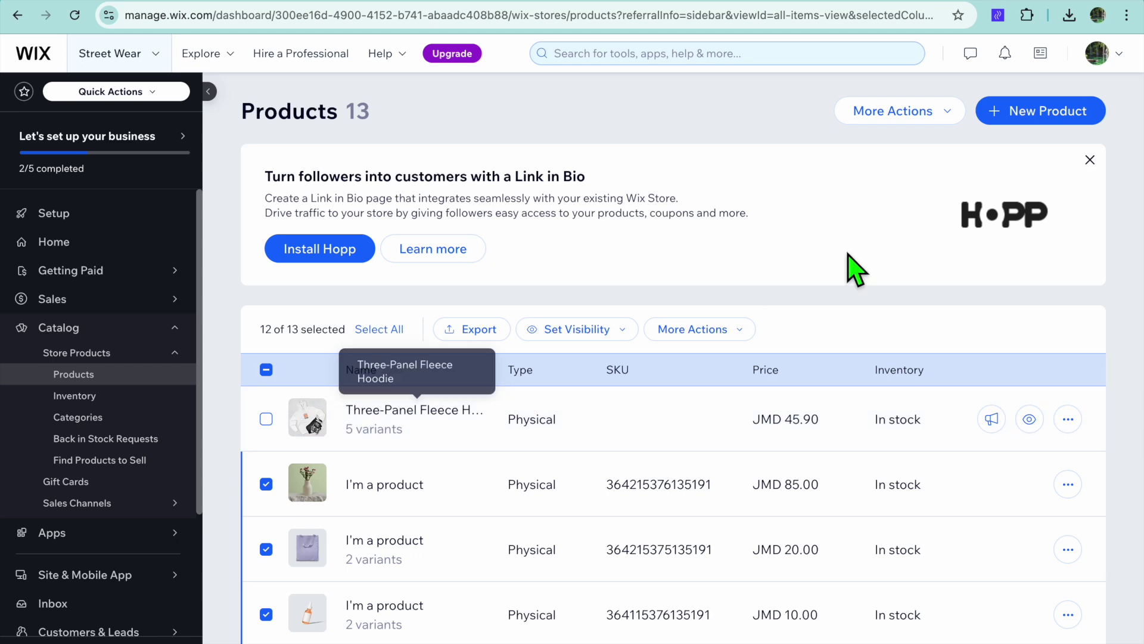
pyautogui.click(687, 333)
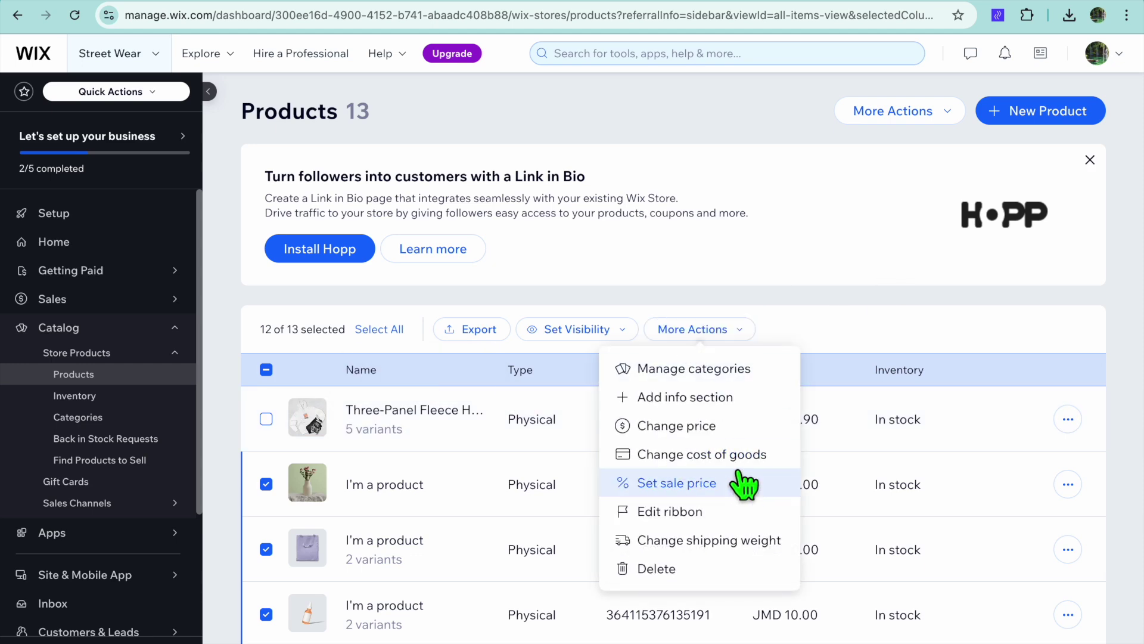
pyautogui.click(696, 573)
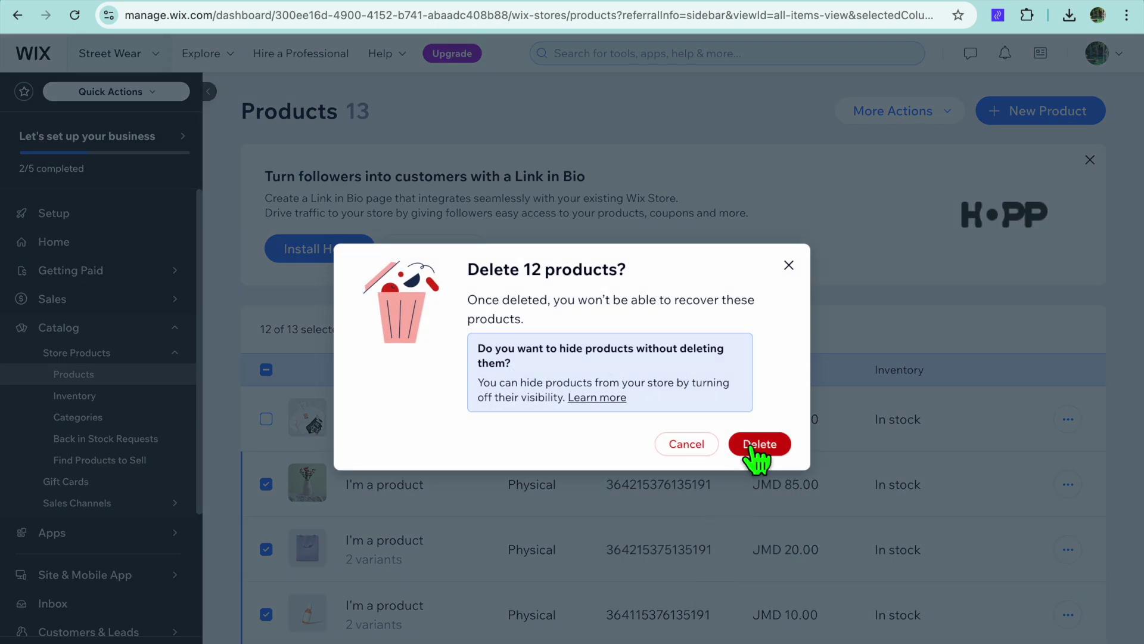
pyautogui.click(752, 446)
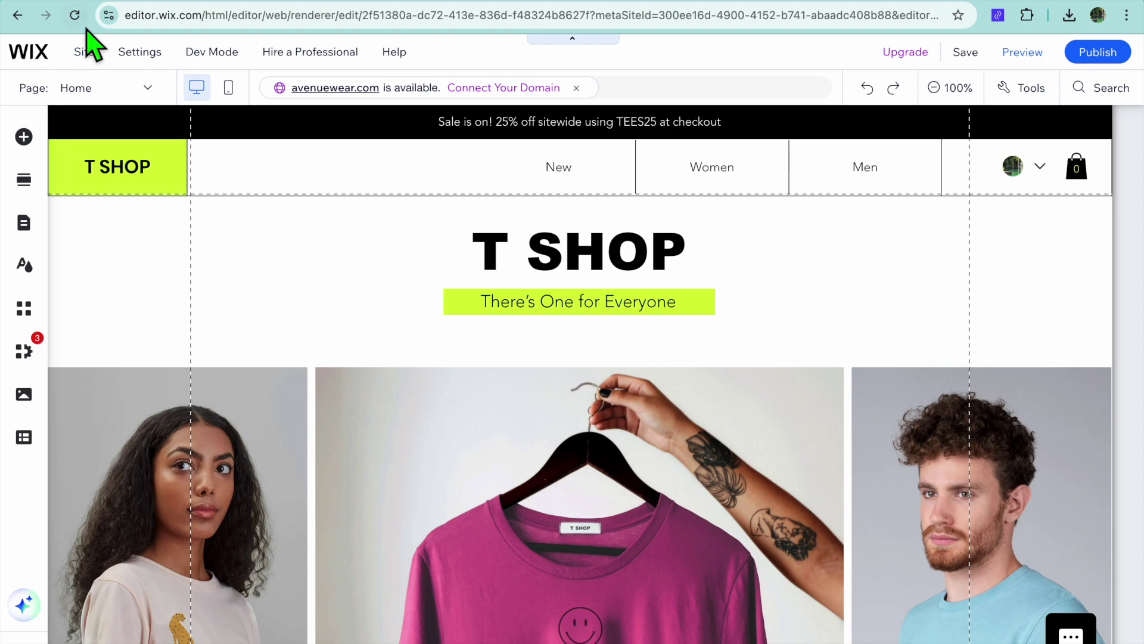
# Reload the site in the Wix editor and check the products in the home page's New Drops section
pyautogui.click(75, 16)
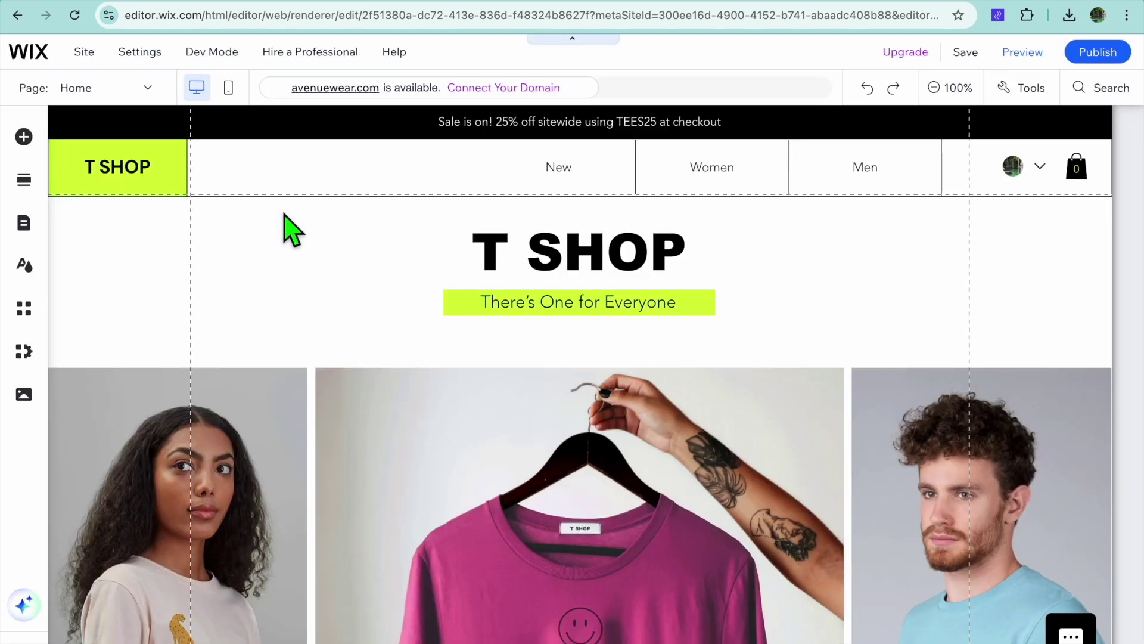
pyautogui.scroll(-10, 286, 229)
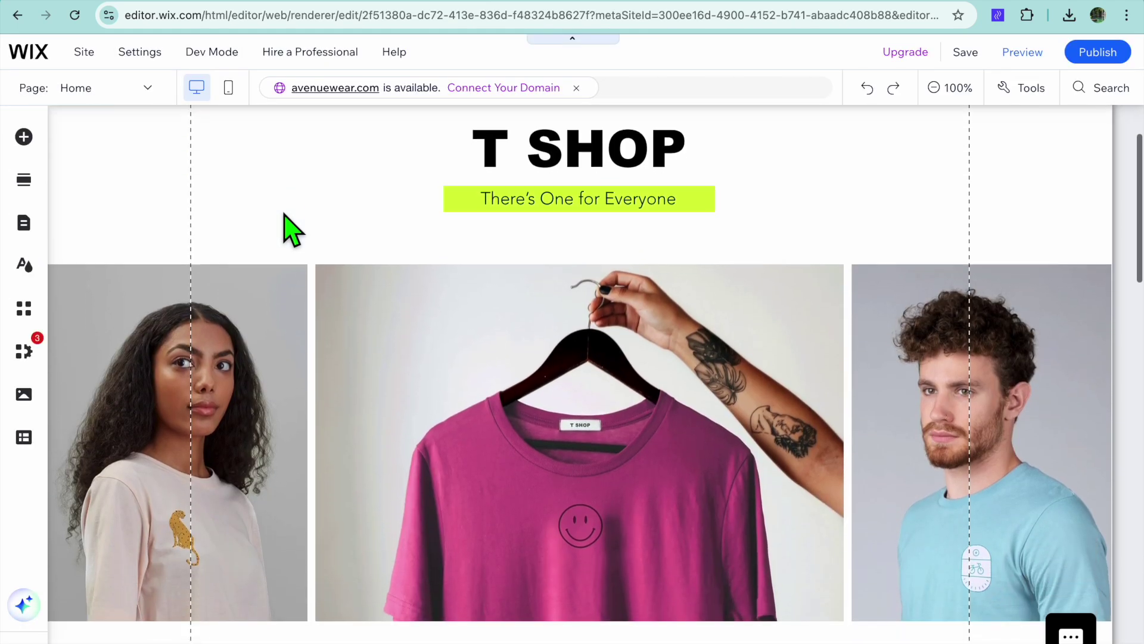
pyautogui.scroll(-4, 283, 213)
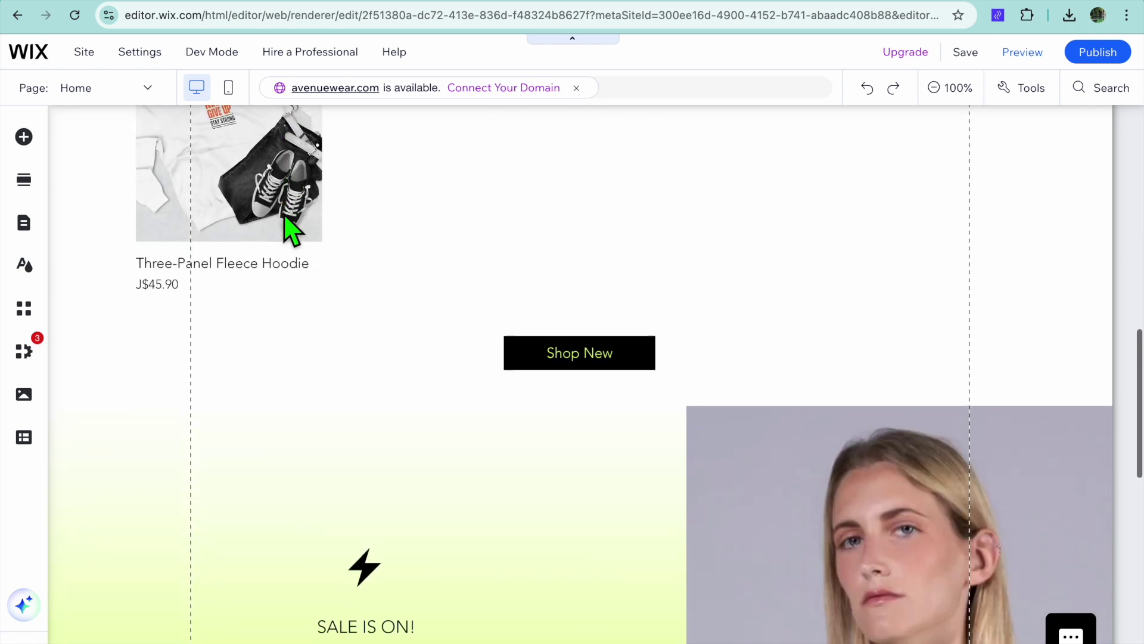
pyautogui.scroll(2, 266, 289)
pyautogui.scroll(7, 269, 314)
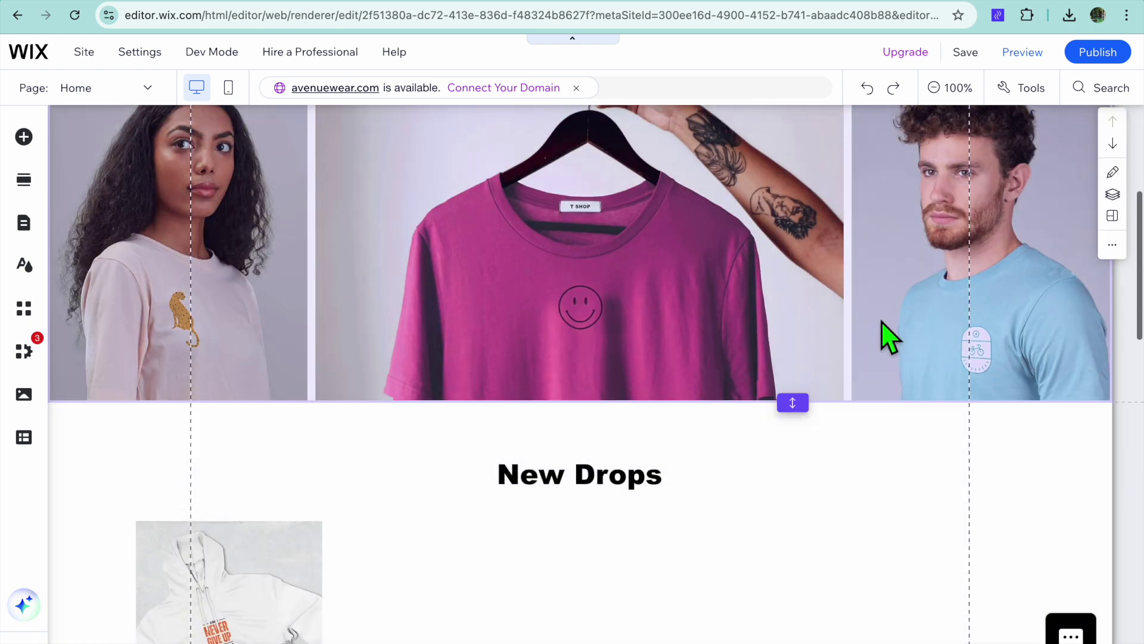
# Preview the site and open the Three-Panel Fleece Hoodie's product page from the New Drops section
pyautogui.click(1021, 53)
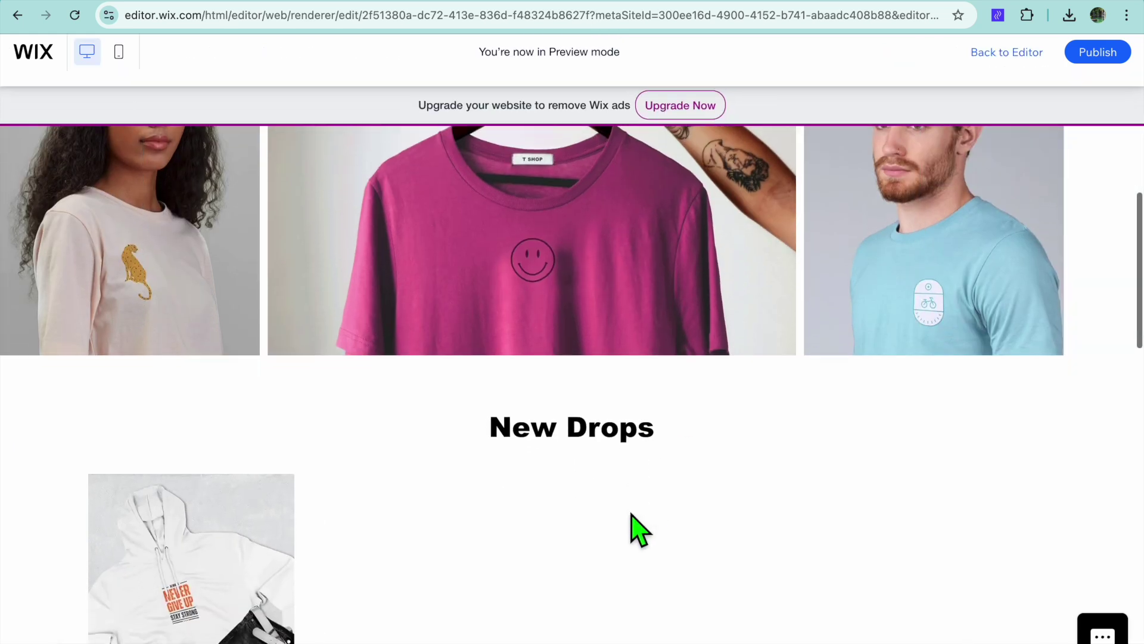
pyautogui.scroll(-4, 638, 529)
pyautogui.scroll(-1, 633, 520)
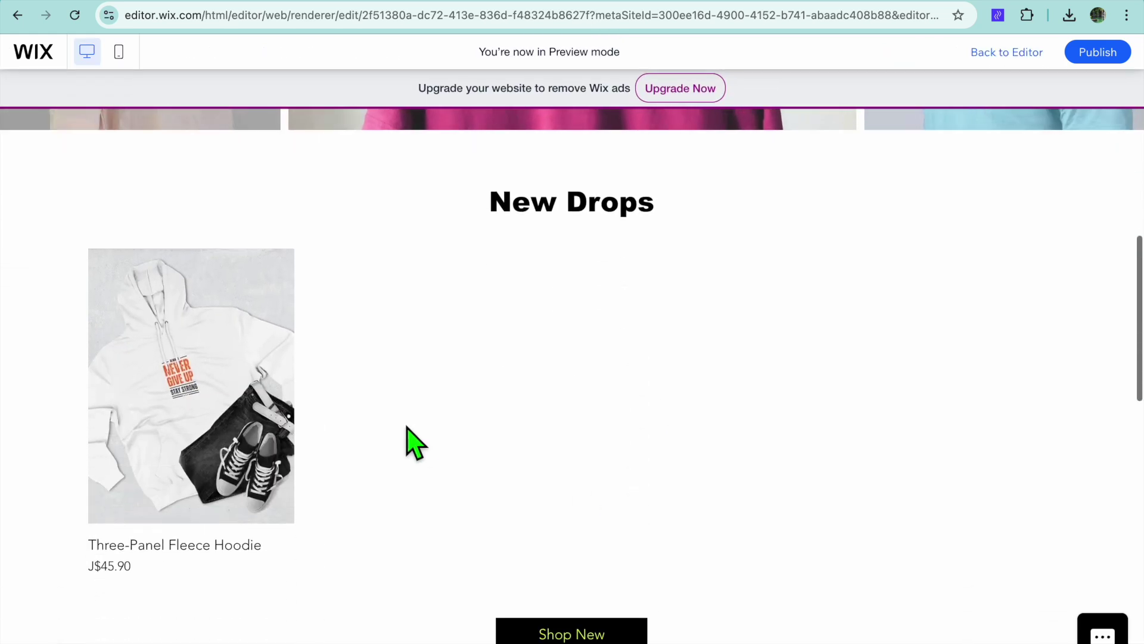
pyautogui.click(204, 400)
pyautogui.scroll(-5, 363, 516)
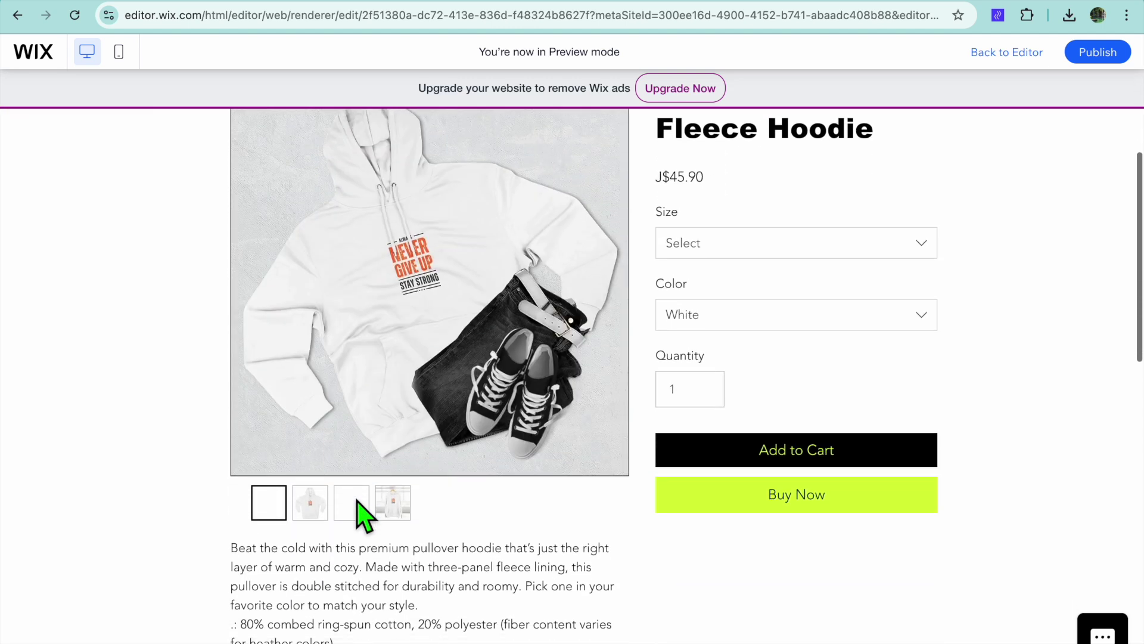
# Choose size M and color White on the hoodie's product page and look through its purchase options and description
pyautogui.click(752, 238)
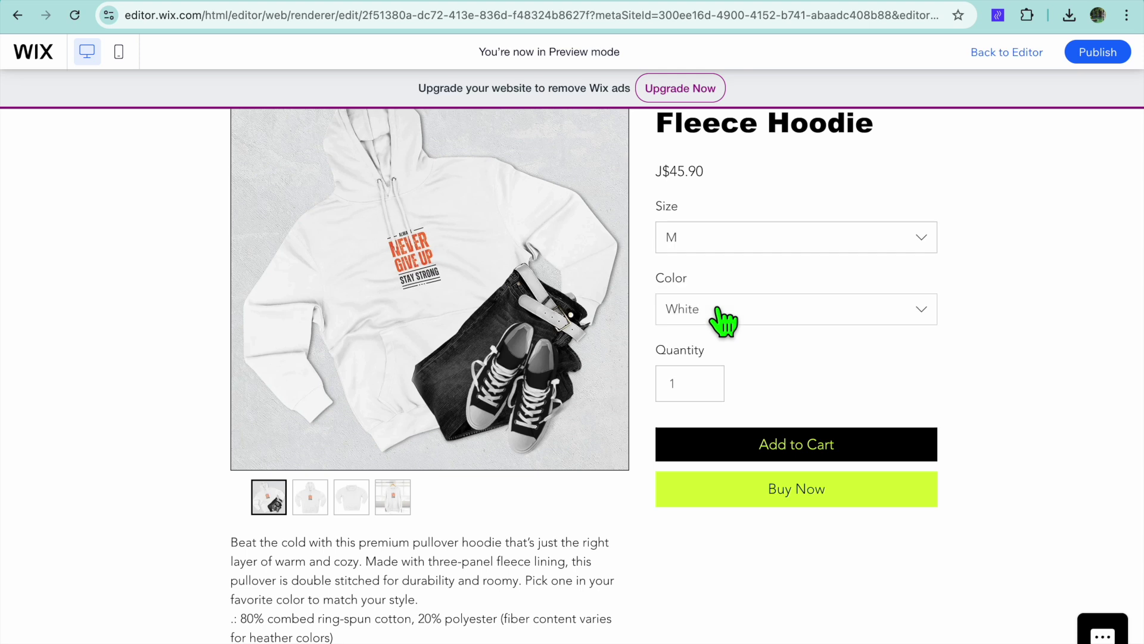
pyautogui.click(720, 310)
pyautogui.click(728, 327)
pyautogui.click(730, 368)
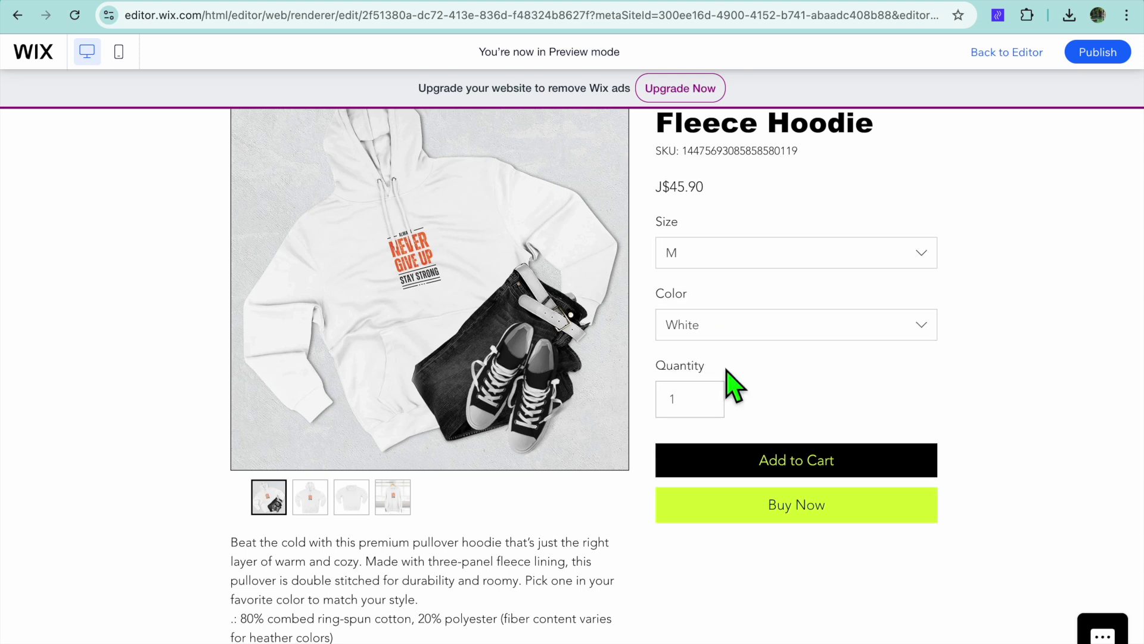
pyautogui.click(759, 517)
pyautogui.scroll(-10, 531, 544)
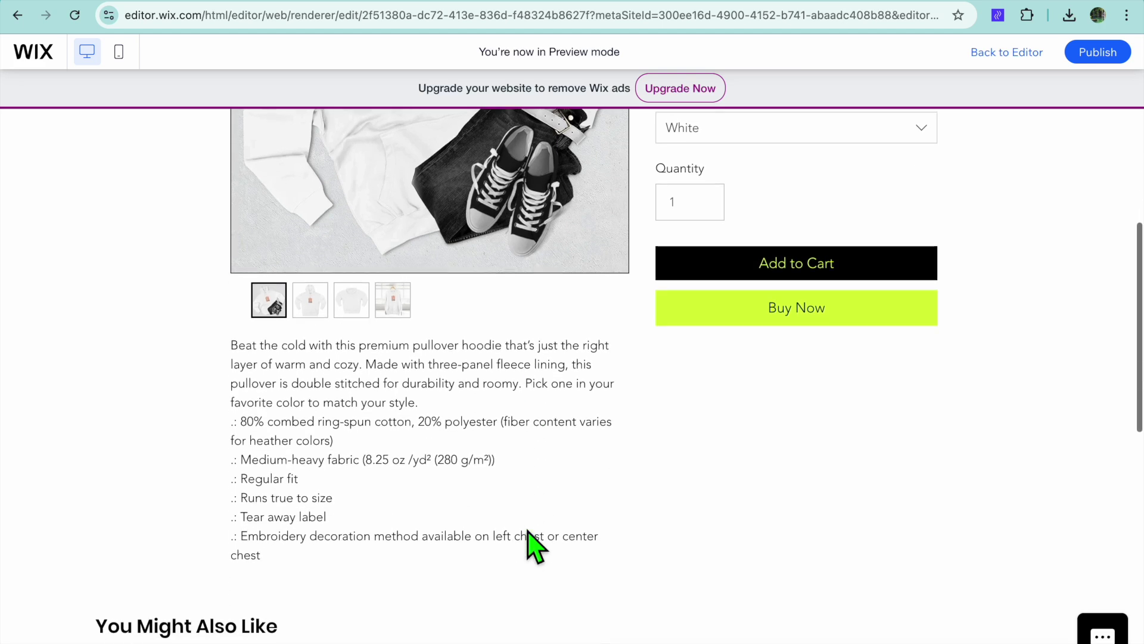
pyautogui.scroll(-3, 535, 546)
pyautogui.scroll(15, 536, 546)
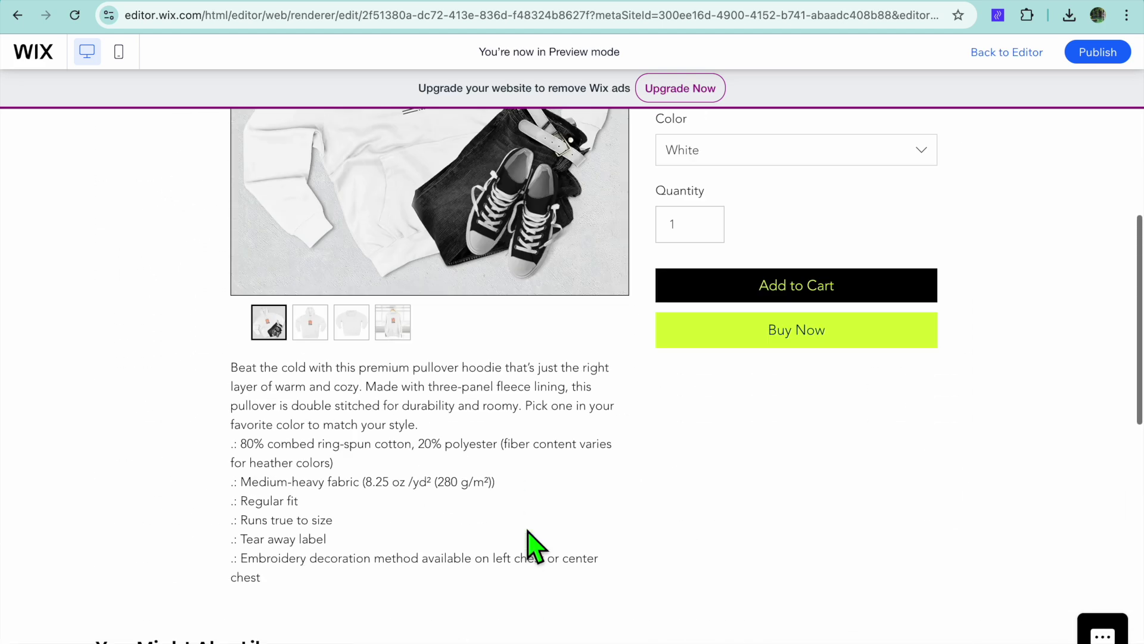